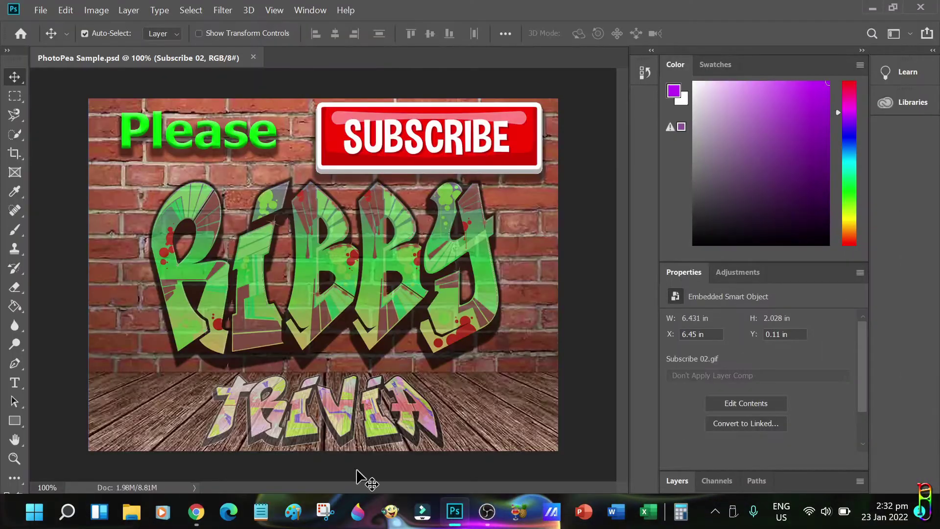
Bring Chrome to the front and go to photopea.com
click(195, 511)
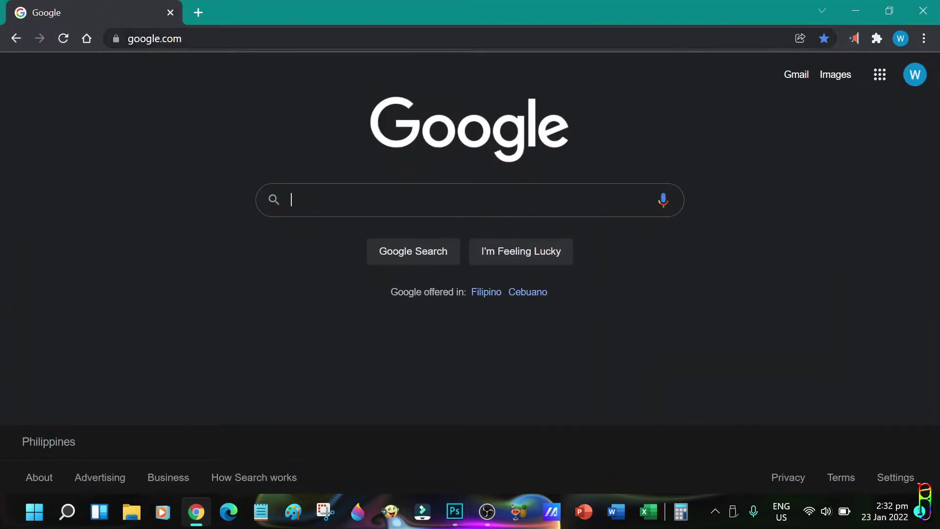
key(ctrl+l)
text(photopea)
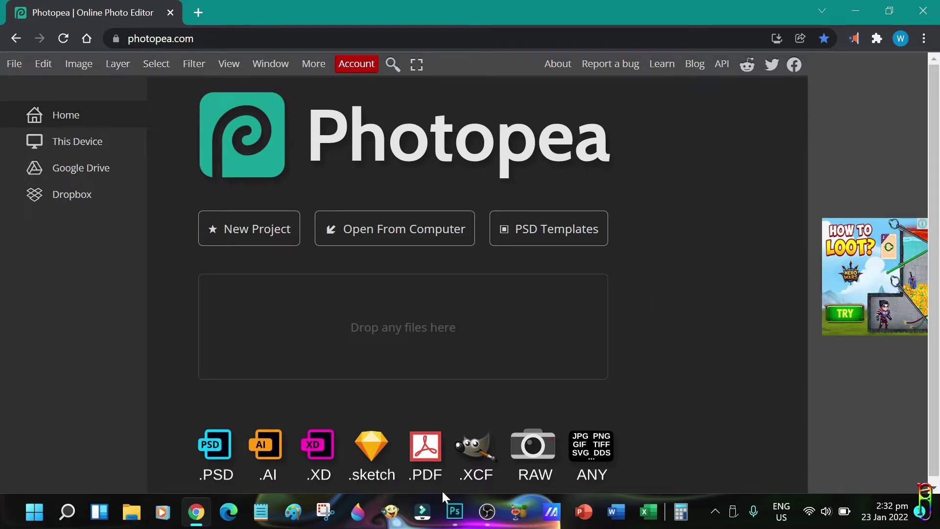
Copy the sample PSD's folder path from Photoshop's Save As dialog, then cancel
mouse_move(455, 520)
click(454, 431)
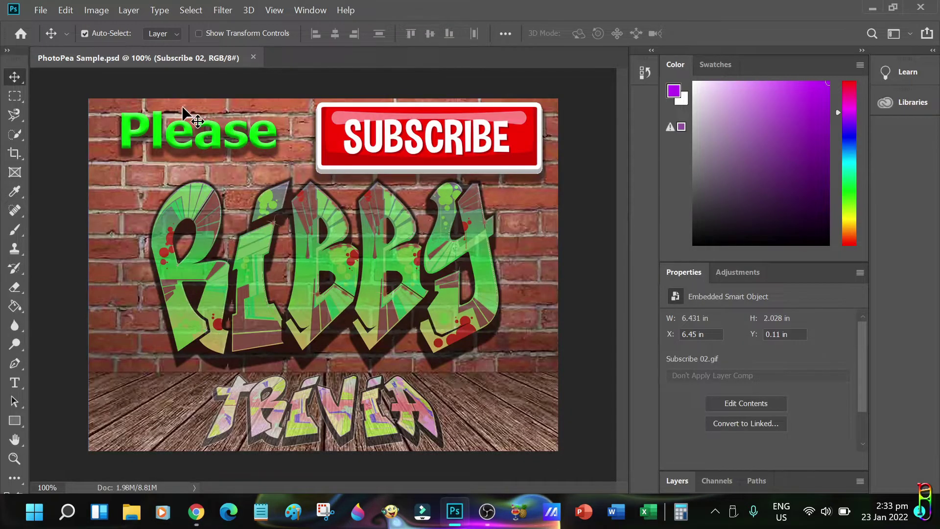
click(40, 10)
click(59, 164)
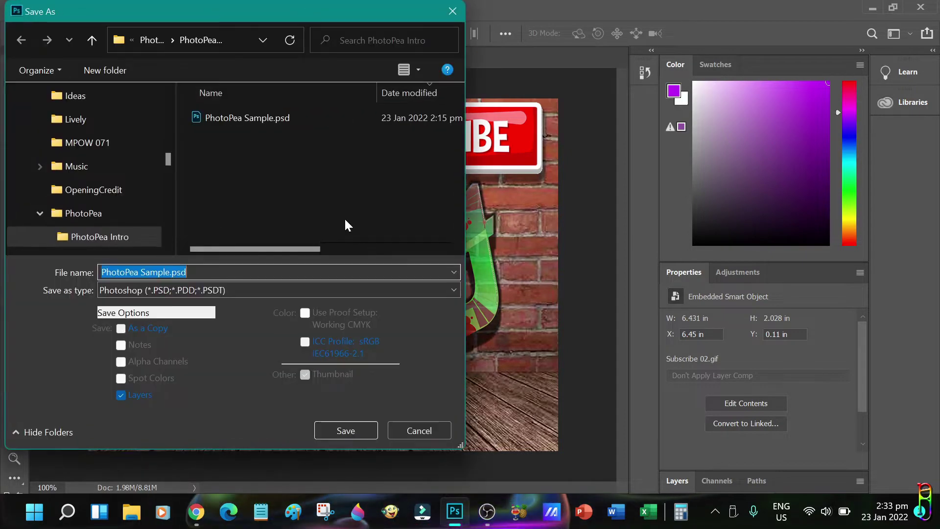
click(237, 40)
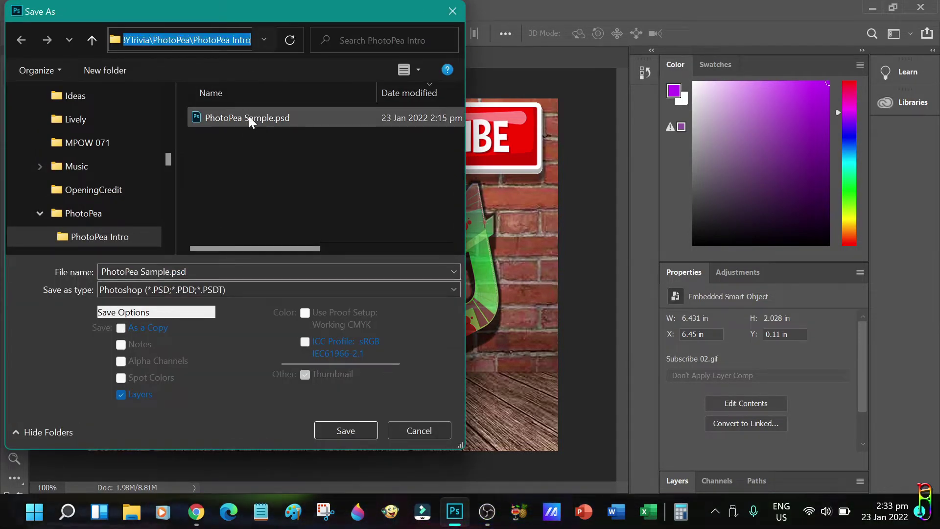
click(422, 432)
Open PhotoPea Sample.psd in Photopea by pasting its folder path into the Open dialog
key(alt+Tab)
click(15, 64)
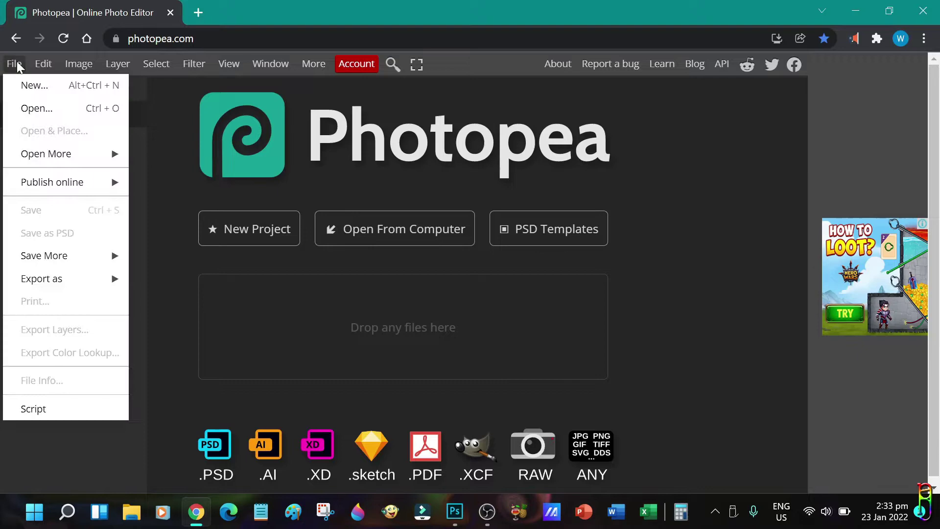
click(37, 108)
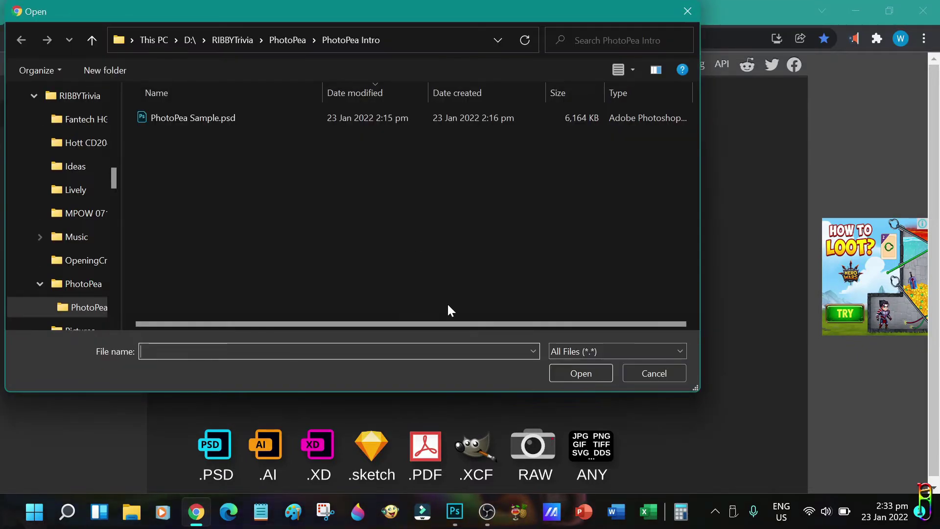
text(D:\RIBBYTrivia\PhotoPea\PhotoPea Intro)
key(ctrl+a)
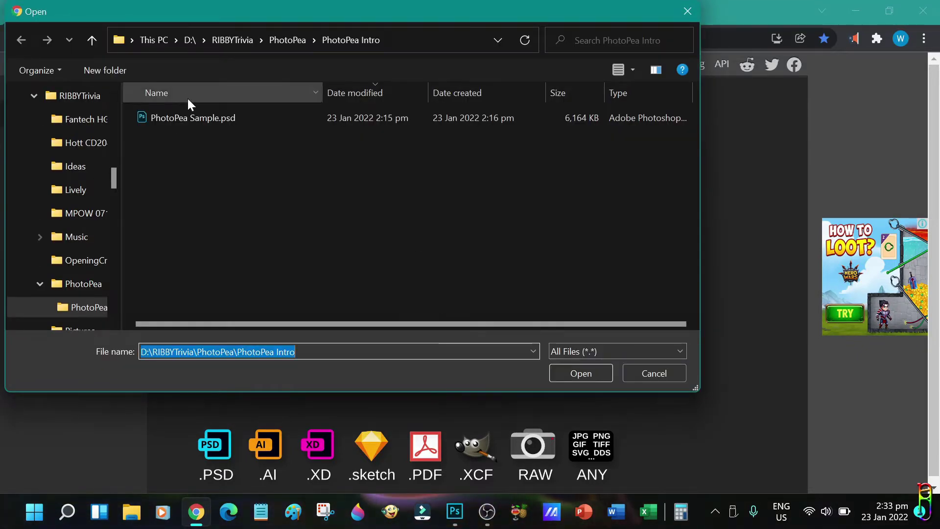
double_click(180, 116)
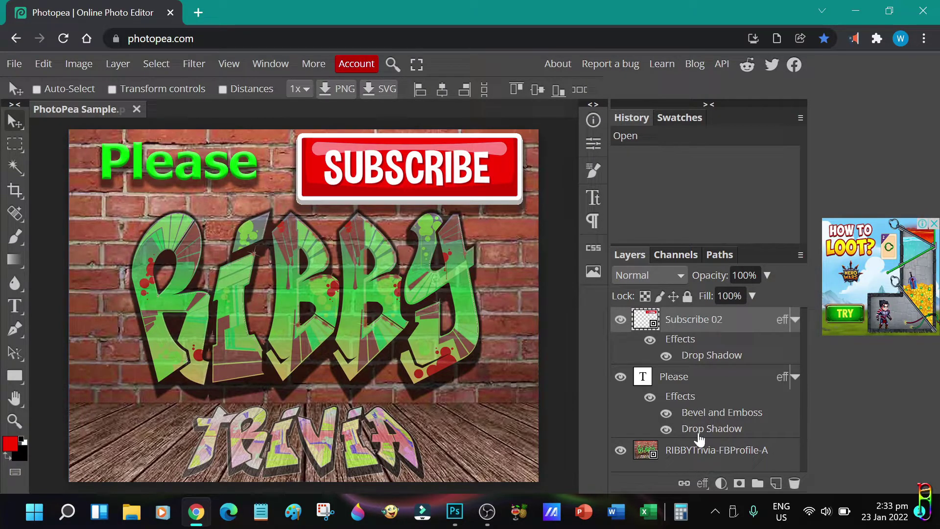
Open the Subscribe 02 layer's Layer Style dialog in Photoshop
key(alt+Tab)
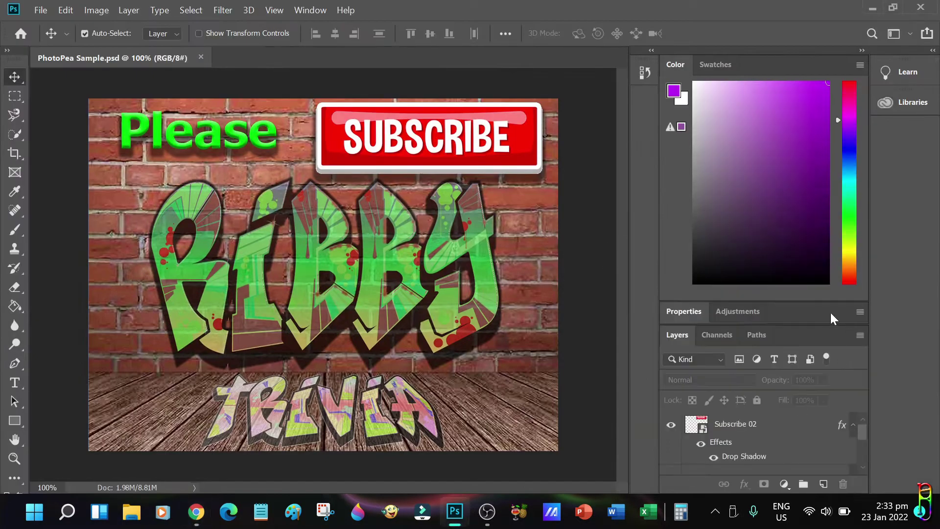
scroll(866, 463, down, 2)
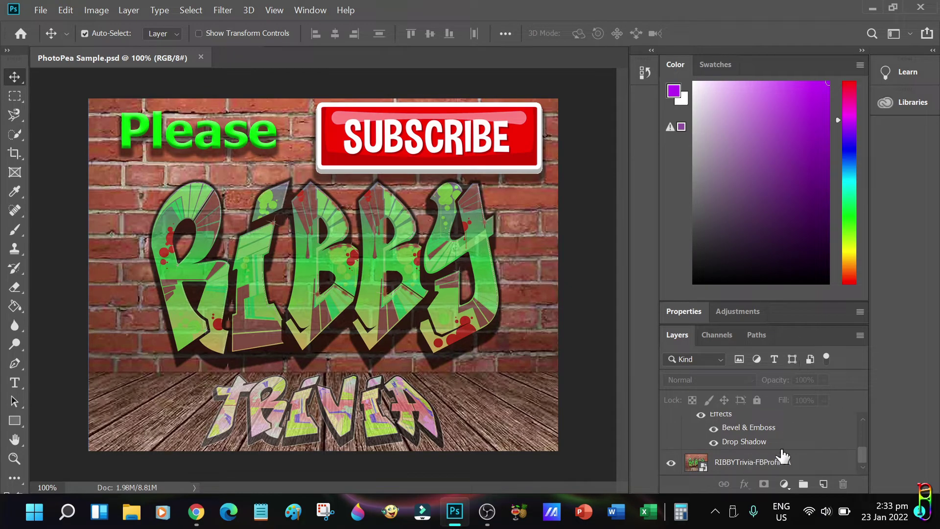
scroll(836, 447, up, 3)
double_click(742, 424)
click(797, 432)
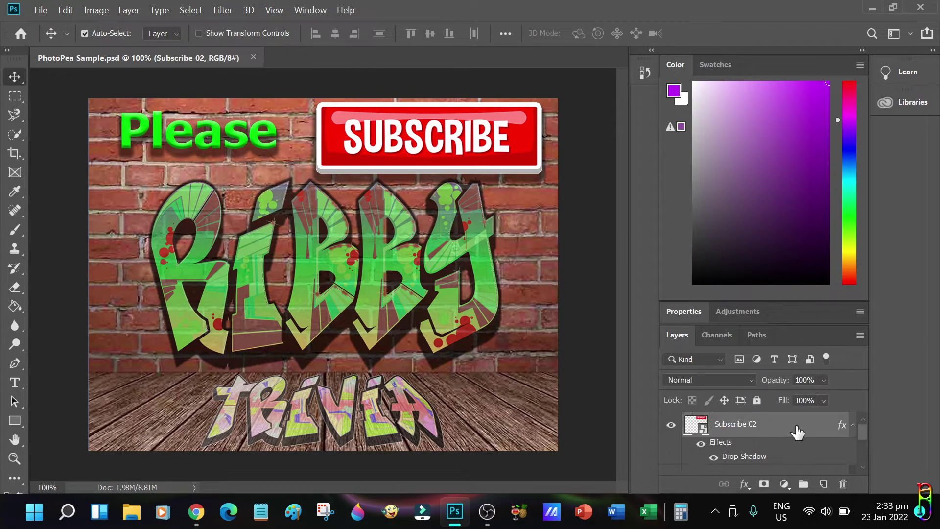
double_click(797, 432)
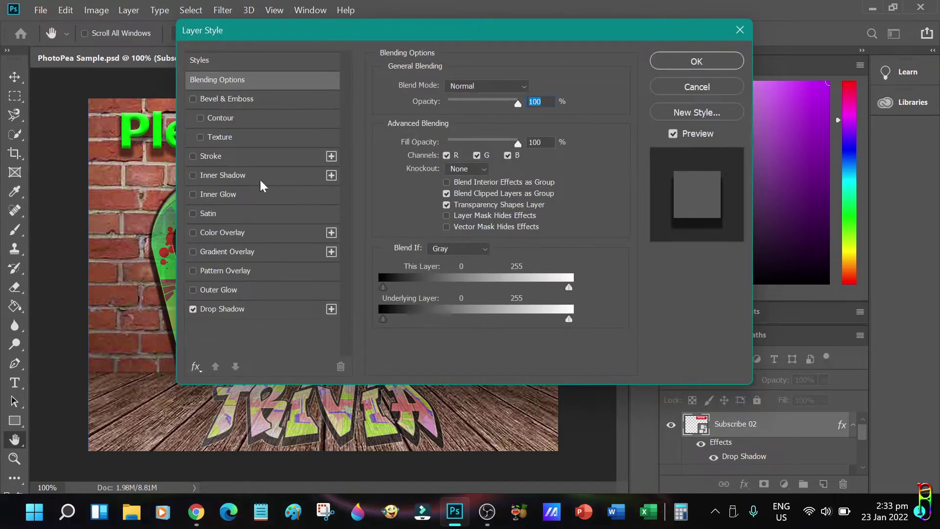
Open Subscribe 02's Layer Style in Photopea, compare it with Photoshop's, and accept it unchanged
key(alt+Tab)
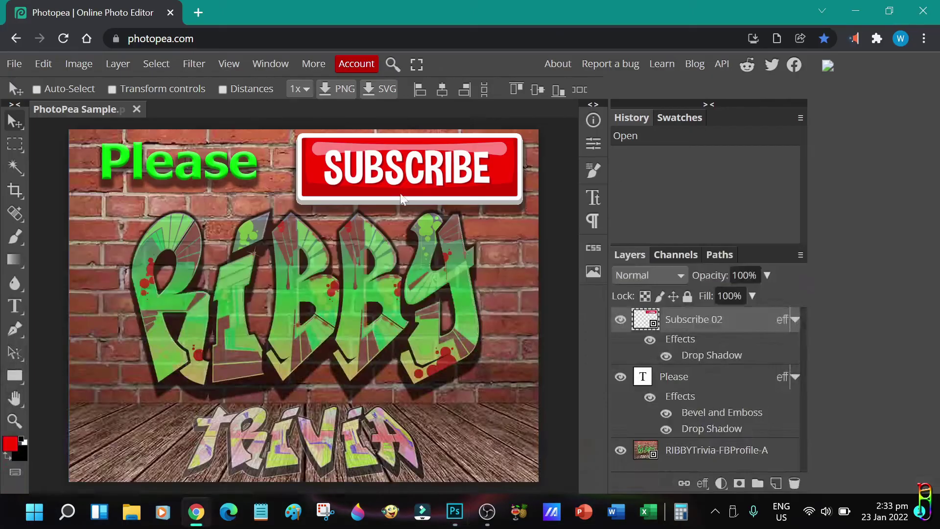
double_click(751, 326)
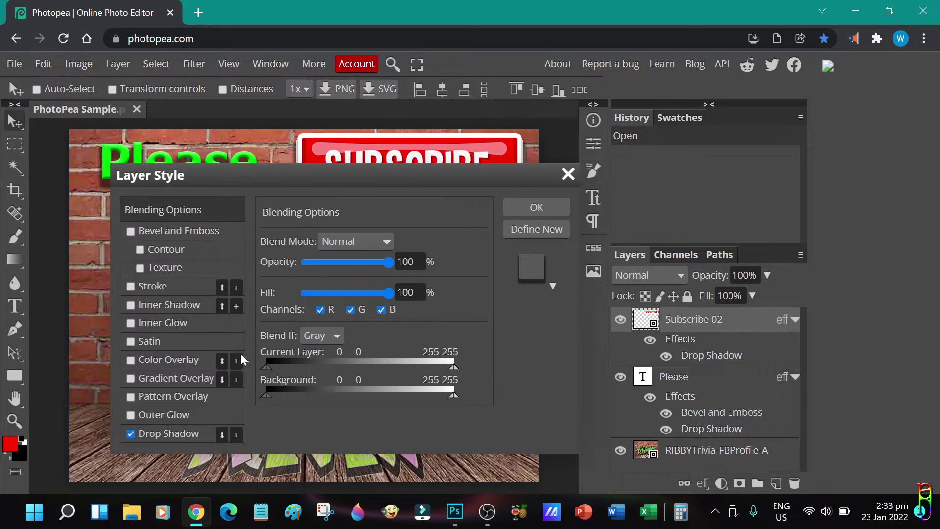
key(alt+Tab)
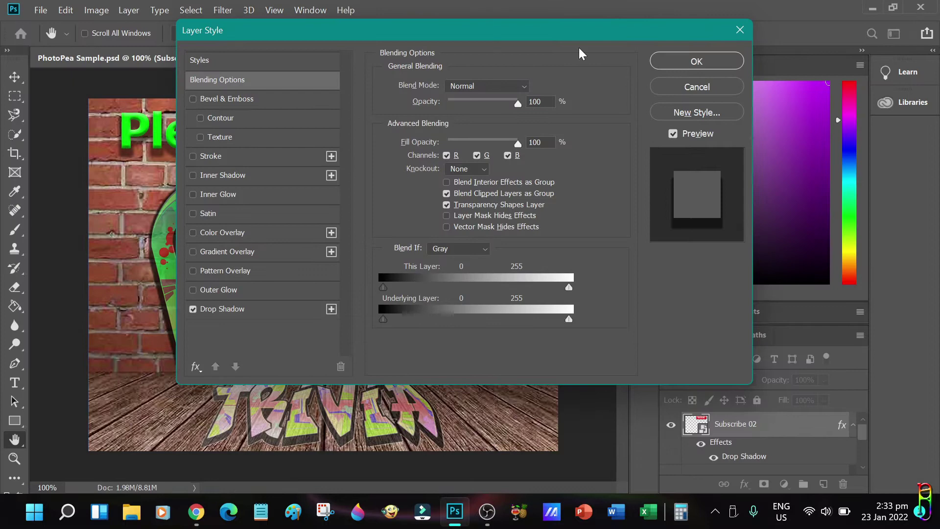
key(alt+Tab)
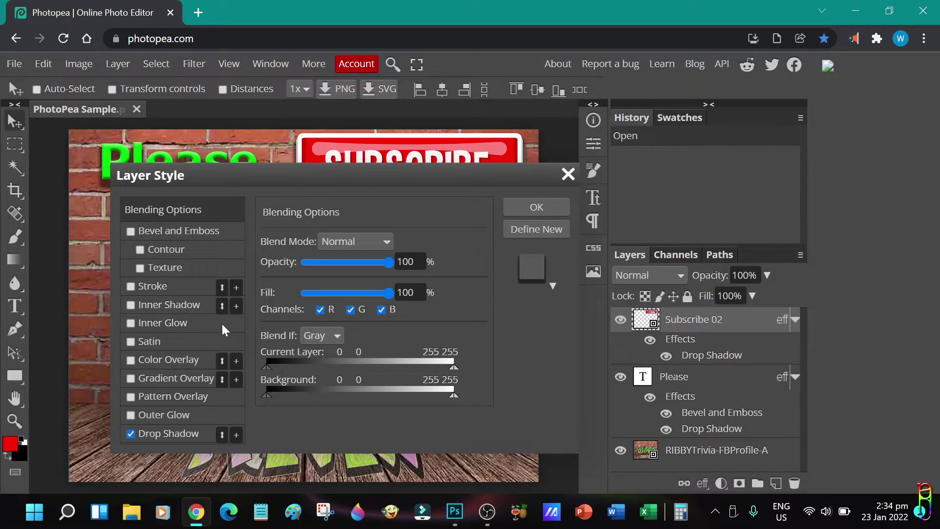
click(558, 208)
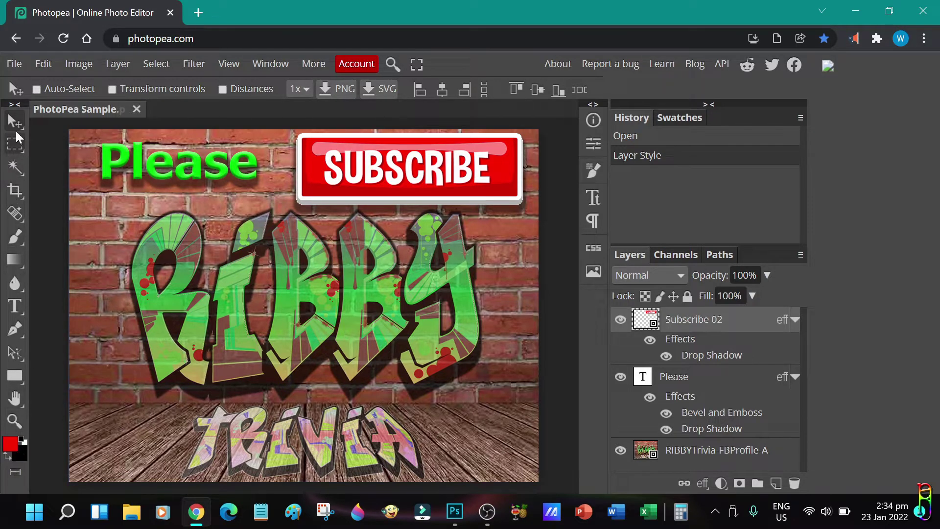
key(alt+Tab)
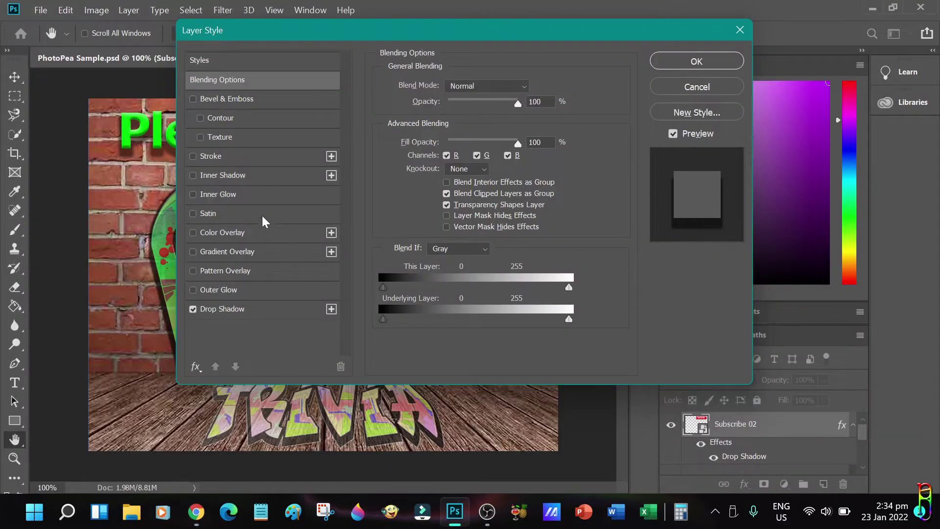
Cancel Photoshop's Layer Style dialog and return to Photopea in Chrome
click(723, 91)
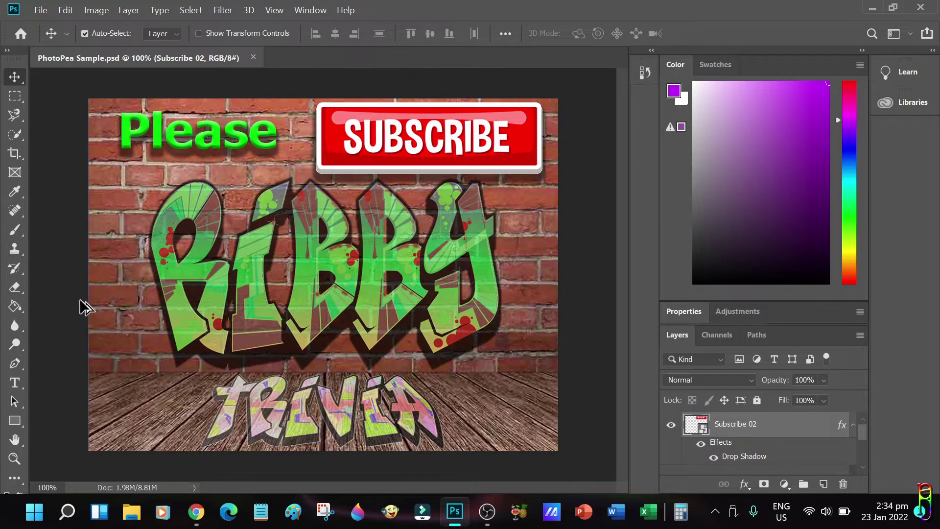
key(alt+Tab)
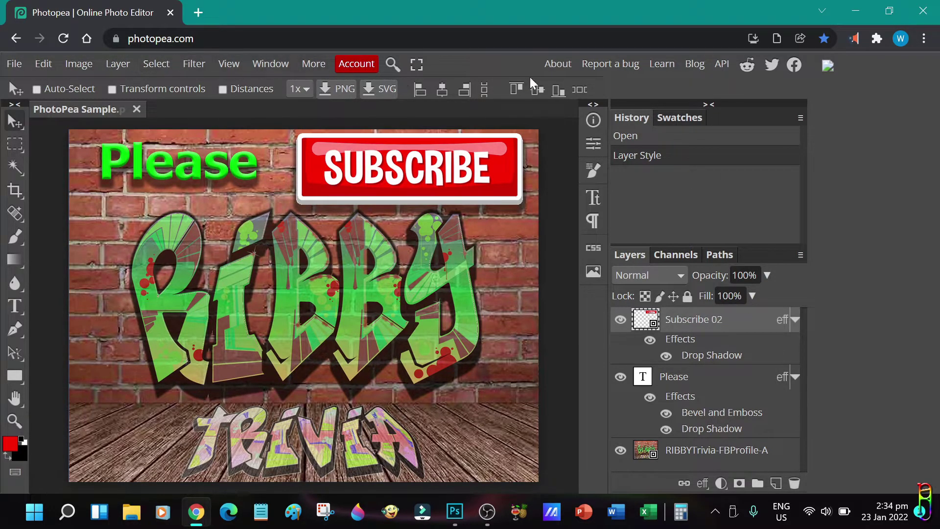
key(alt+Tab)
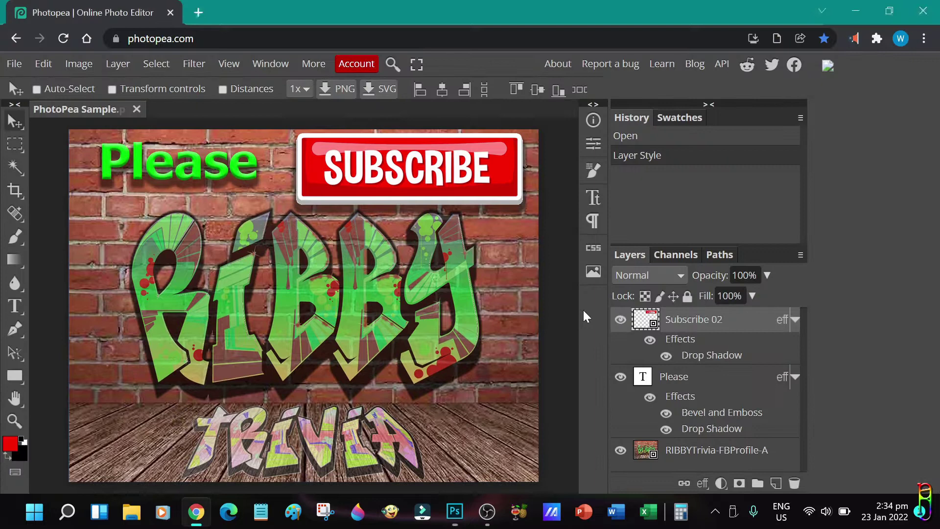
key(alt+Tab)
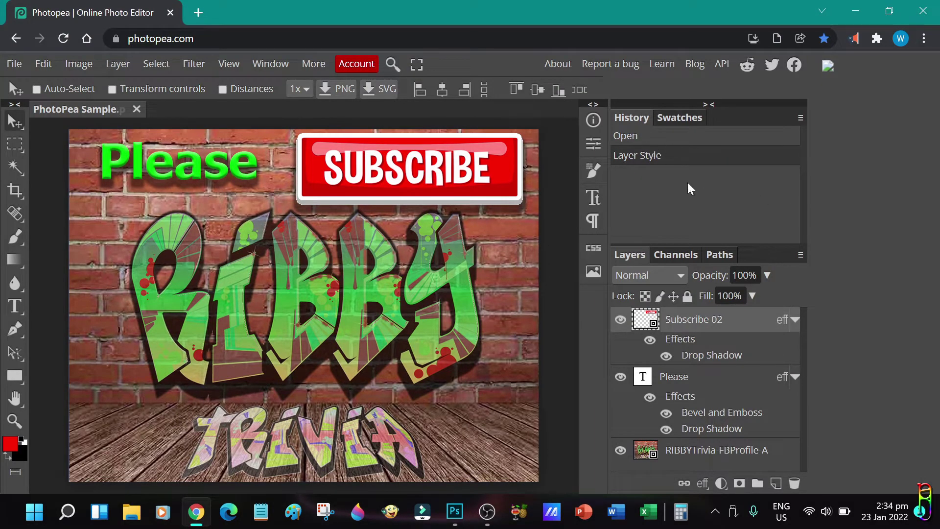
Look through the sample's Channels and Paths panels, then go back to Layers
click(678, 253)
click(717, 255)
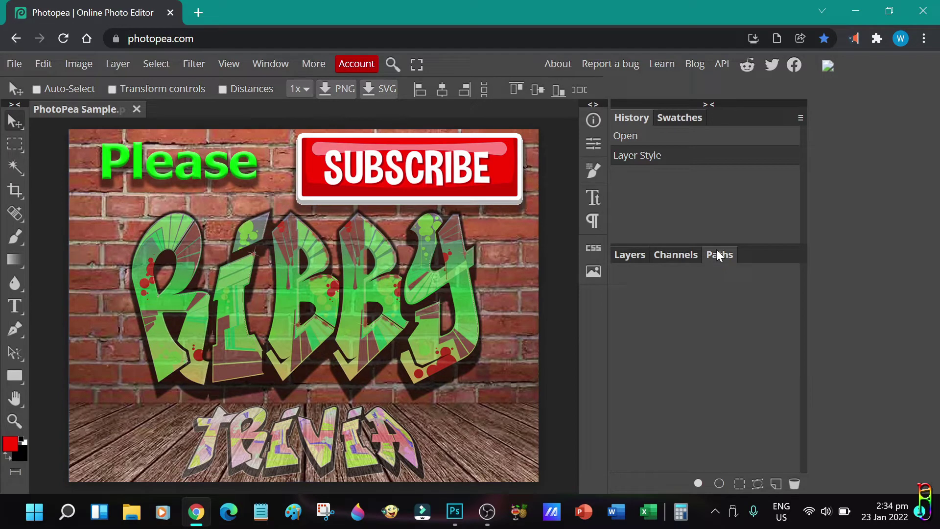
click(659, 254)
click(632, 254)
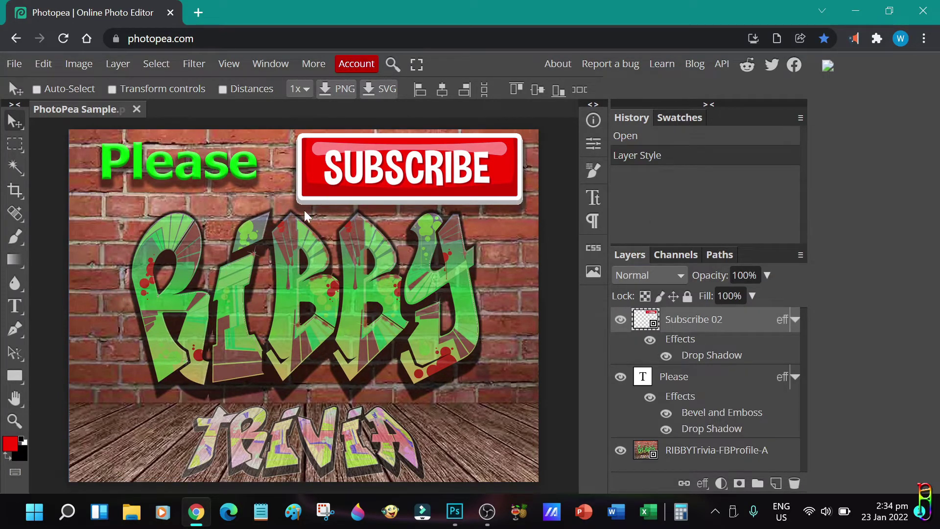
Create a 1280×720 New Project with a Transparent background, after browsing the Print and Photo presets
click(13, 64)
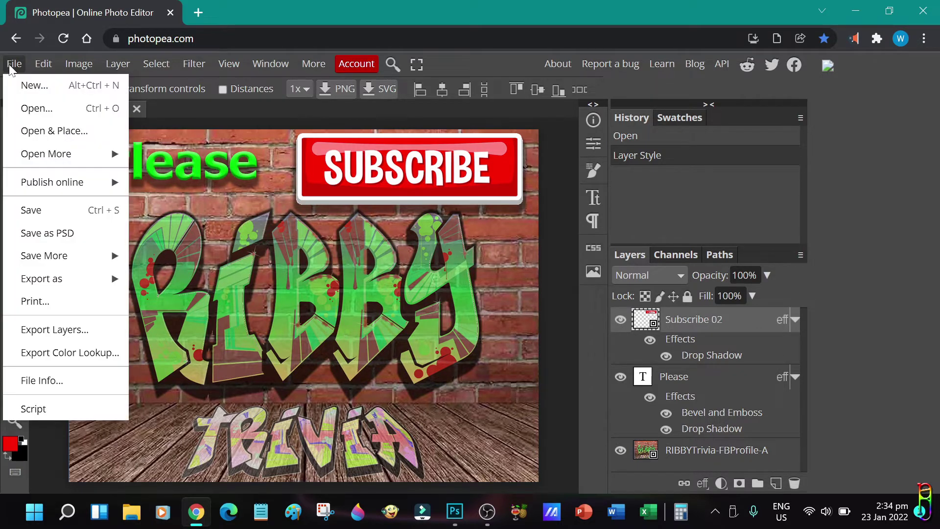
click(36, 87)
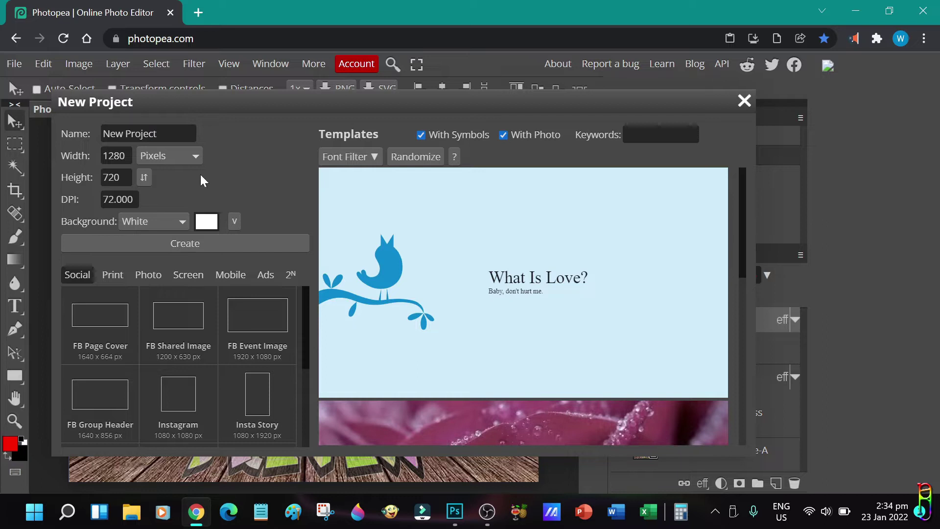
click(181, 222)
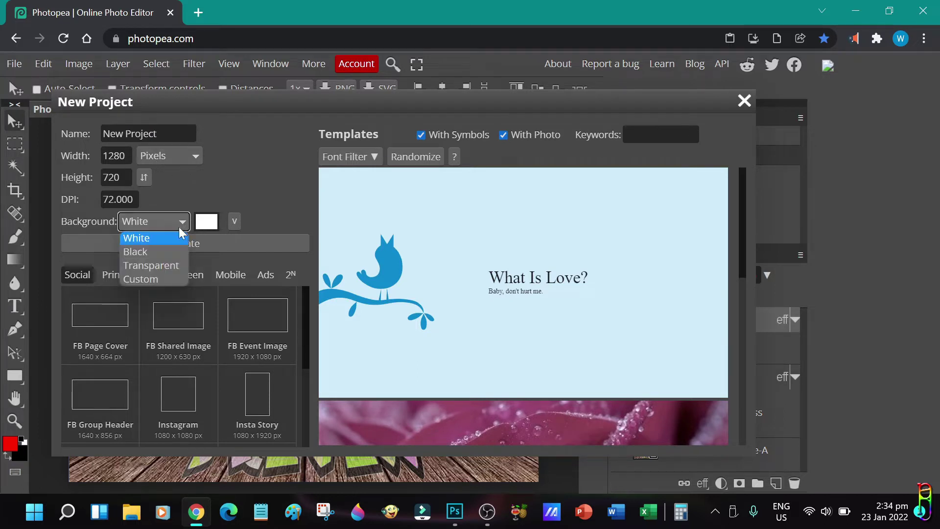
click(158, 267)
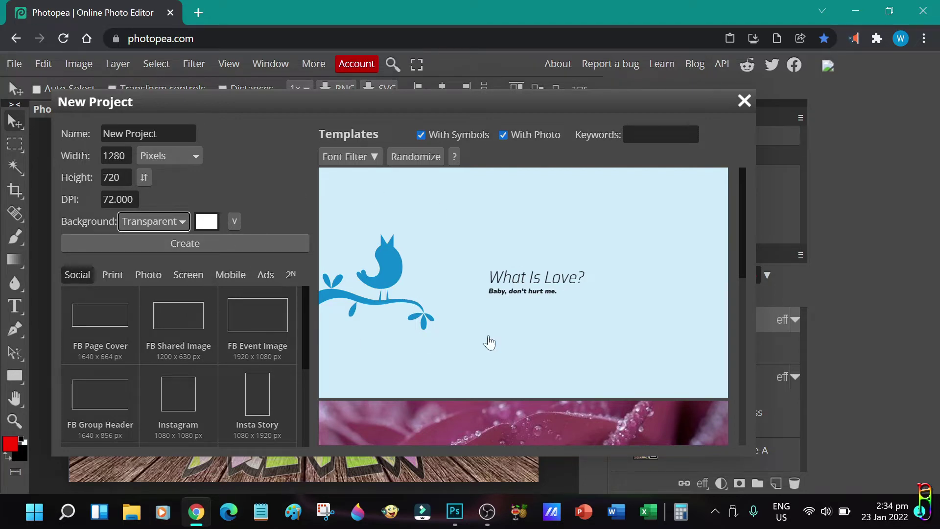
scroll(490, 343, down, 8)
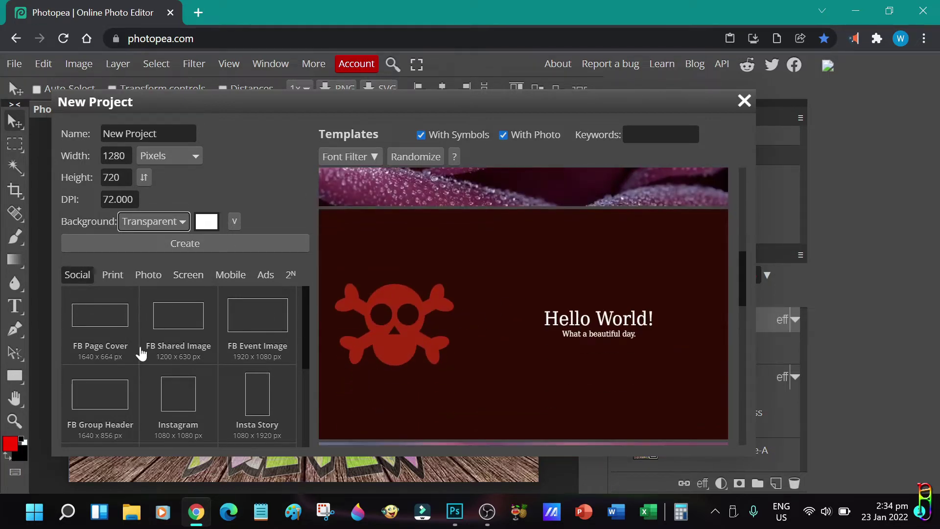
scroll(141, 353, down, 3)
scroll(220, 348, up, 3)
click(113, 274)
click(148, 274)
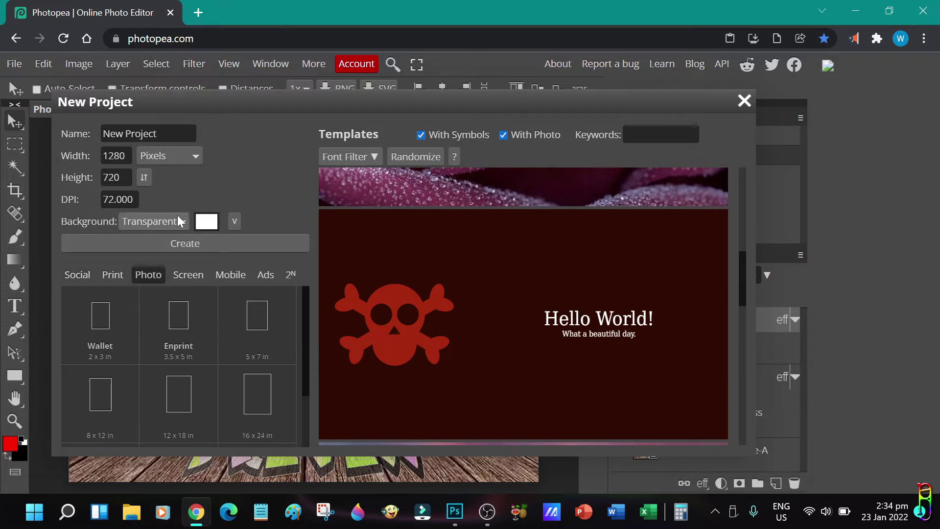
click(187, 242)
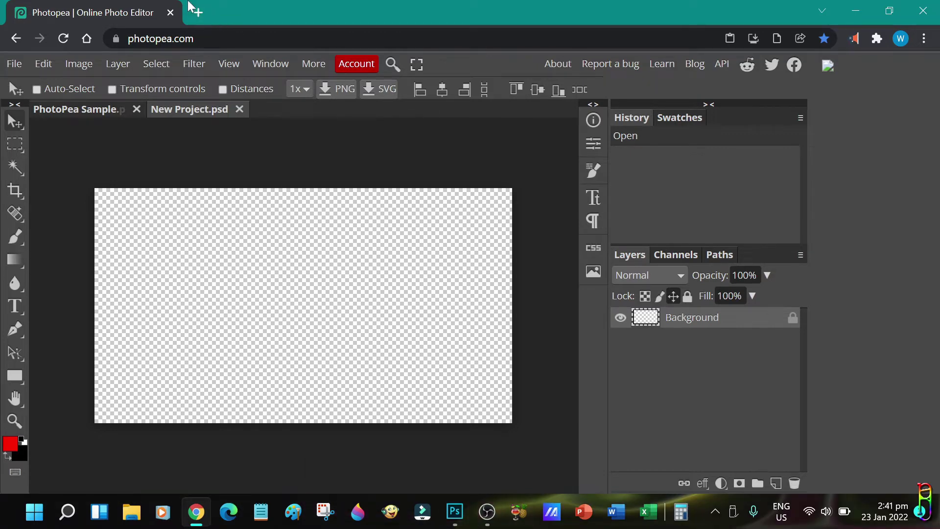
Search Google Images for 'bird' in a new tab and copy the orange-and-black bird photo
click(195, 12)
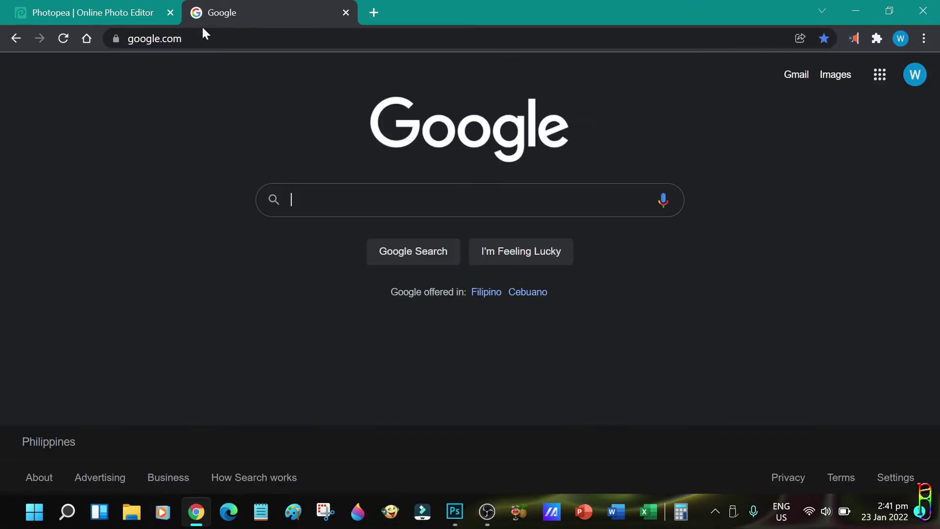
text(bird)
key(Return)
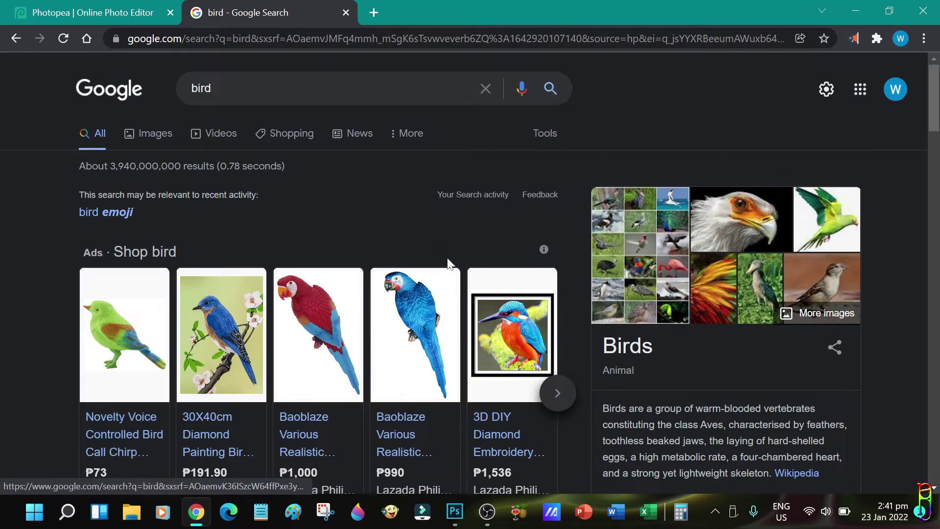
click(148, 134)
scroll(659, 367, down, 5)
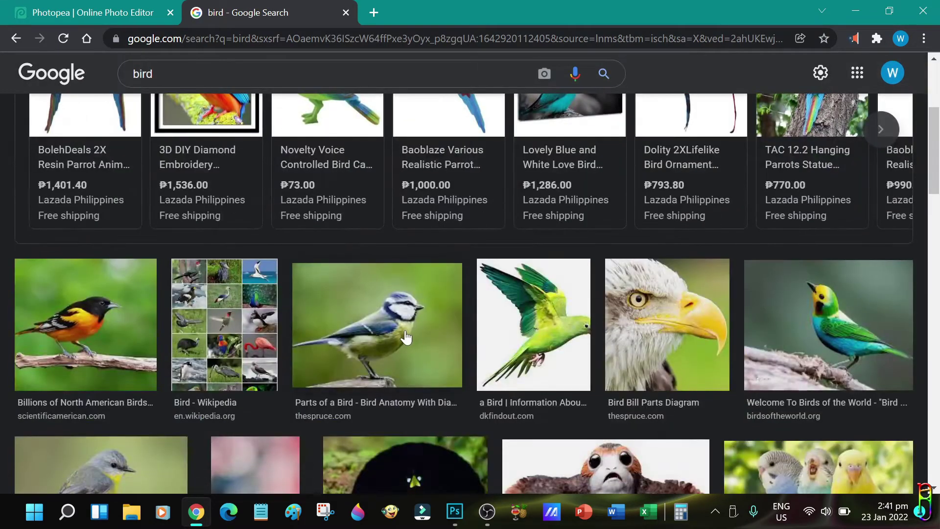
click(86, 324)
right_click(810, 165)
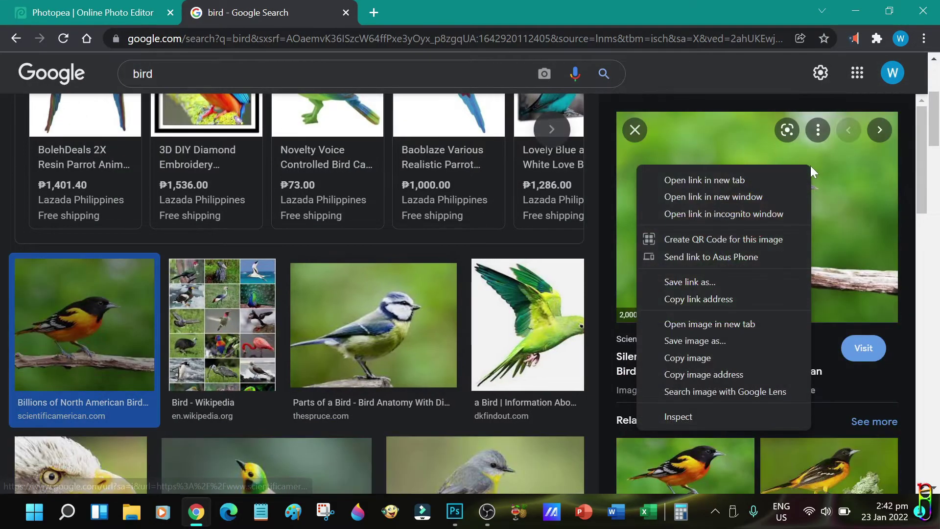
click(701, 358)
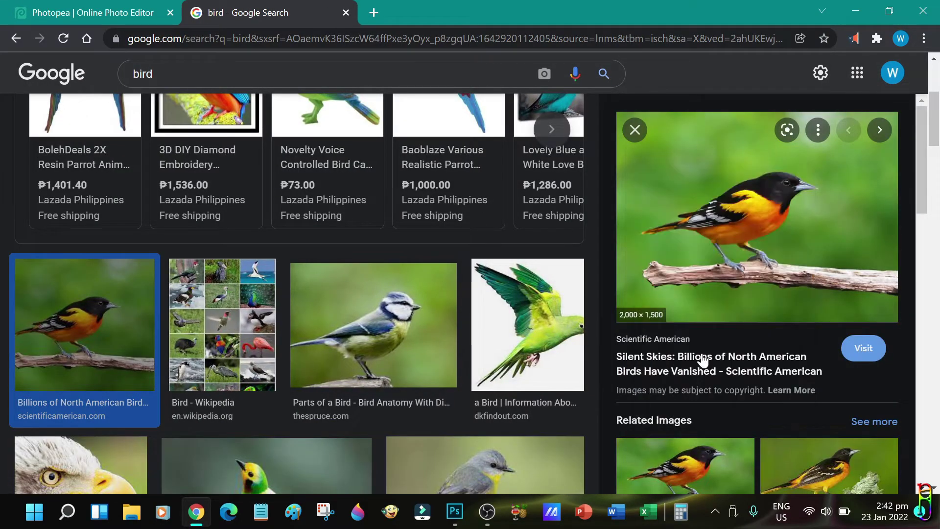
Paste the bird photo into New Project and scale it to fill the canvas
click(126, 14)
key(ctrl+v)
key(alt+ctrl+t)
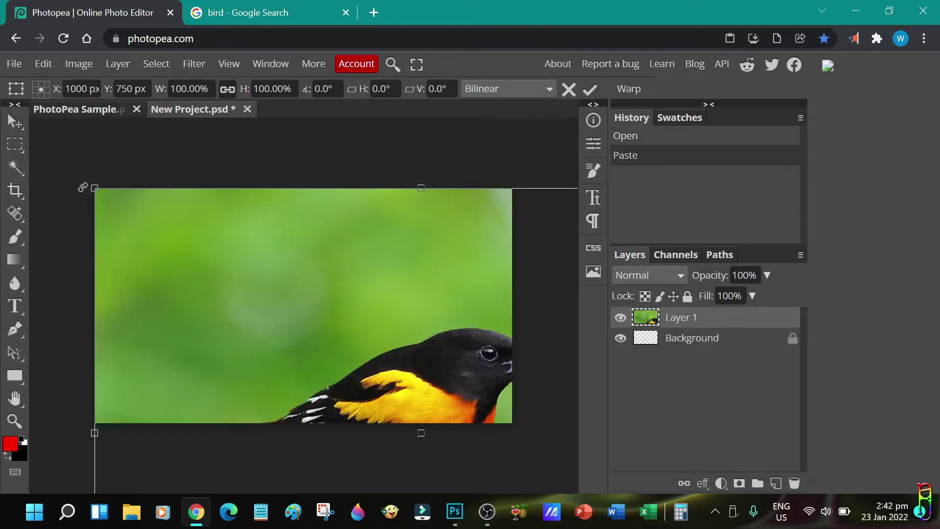
drag(95, 188, 219, 284)
drag(397, 188, 512, 123)
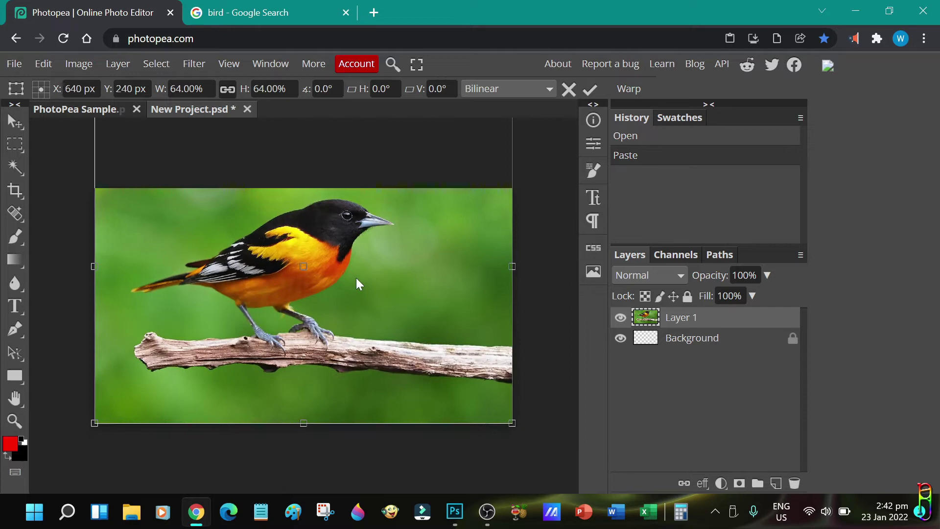
drag(356, 278, 357, 294)
click(15, 168)
Quick-select the bird and branch, delete the green background, and deselect
click(208, 211)
right_click(14, 167)
click(87, 189)
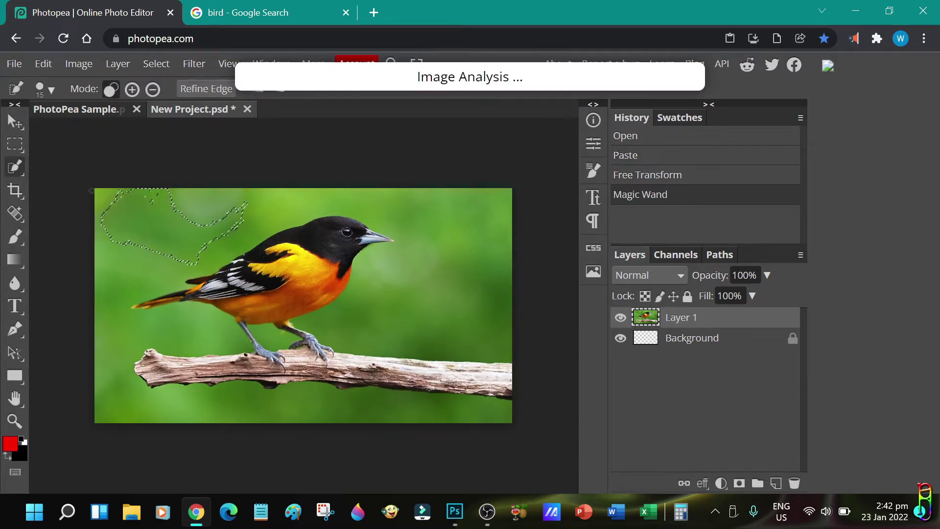
click(324, 241)
click(324, 242)
click(324, 242)
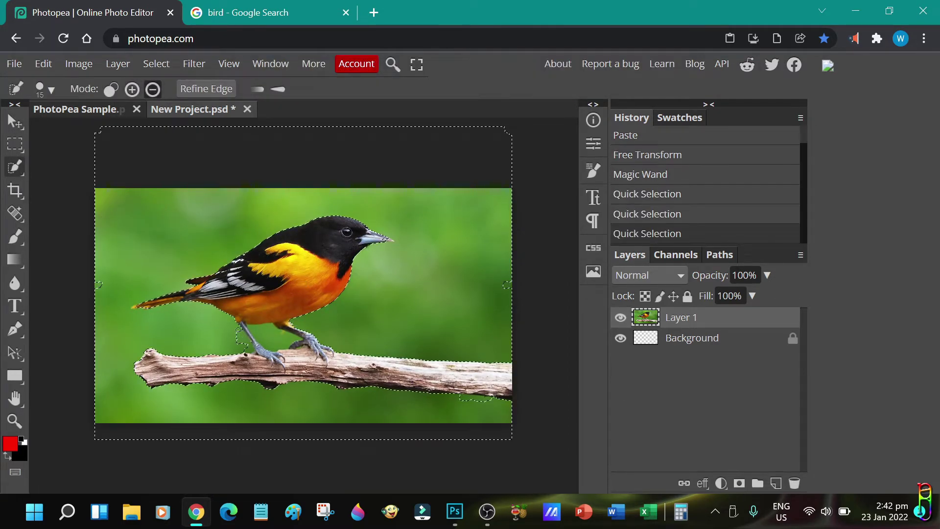
click(324, 242)
click(324, 242)
click(325, 242)
key(Delete)
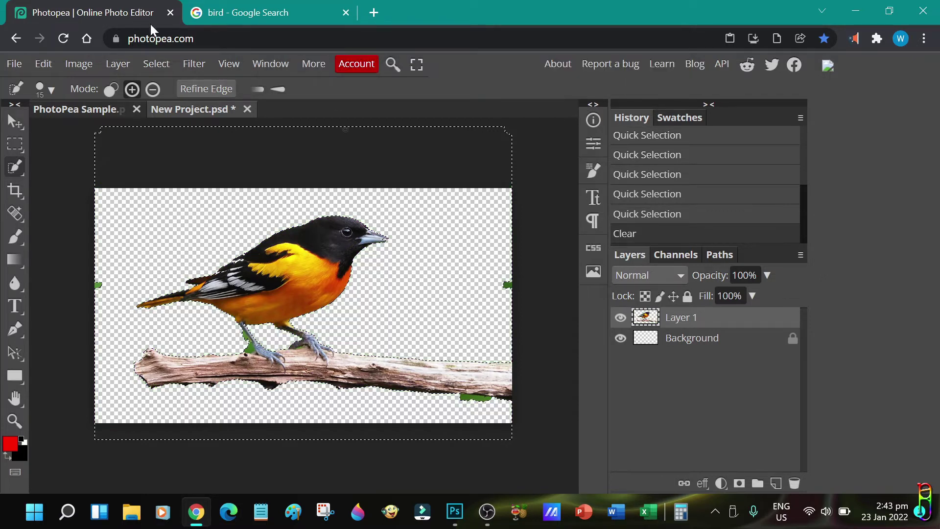
click(14, 121)
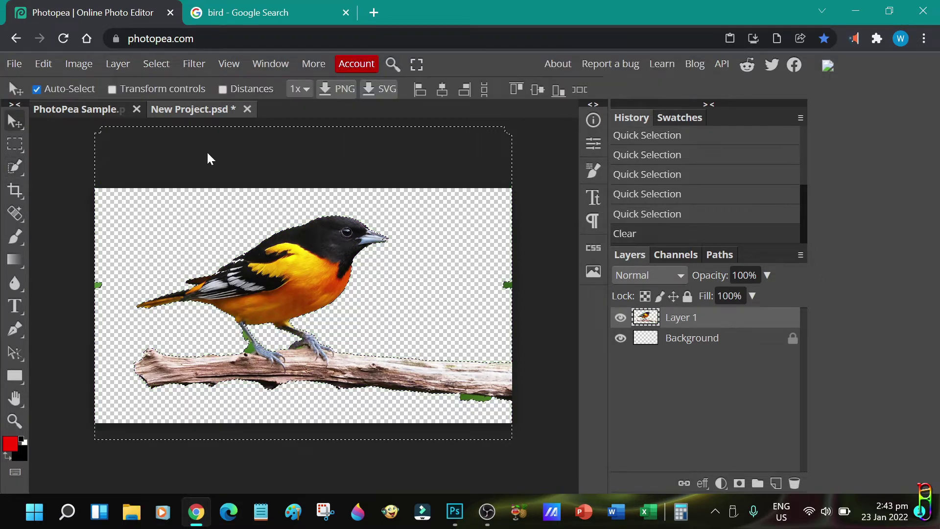
key(ctrl+d)
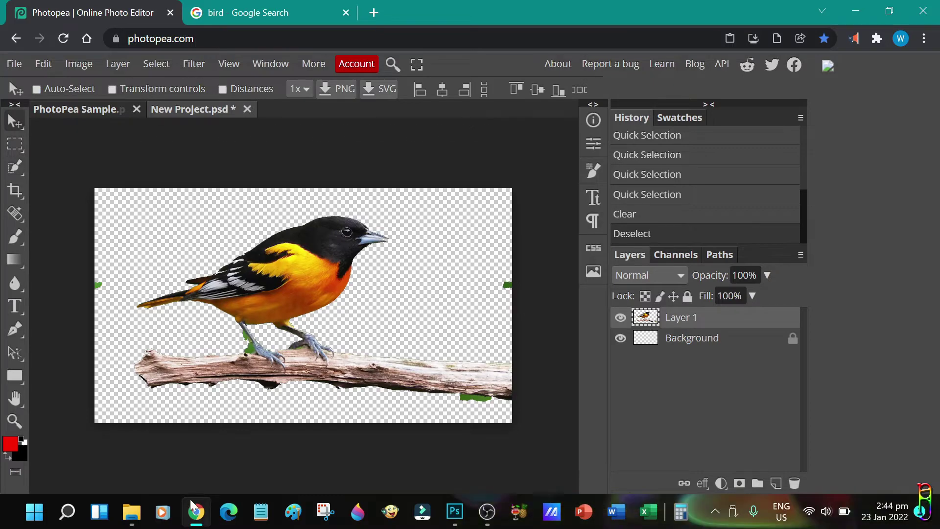
Drag 12-Nitro5BackSkinWallpaper.jpg from D:\JPG\Wallpapers onto the canvas and move it beneath Layer 1
click(131, 511)
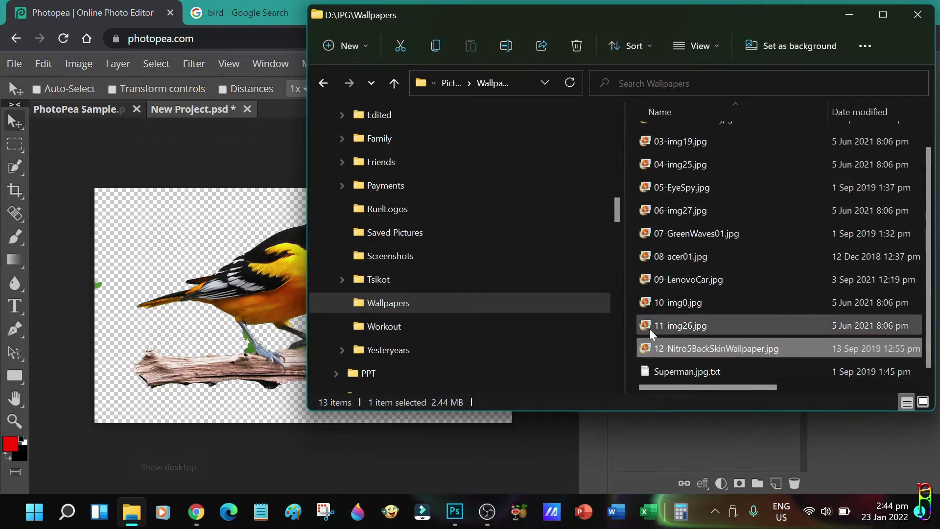
drag(665, 345, 139, 190)
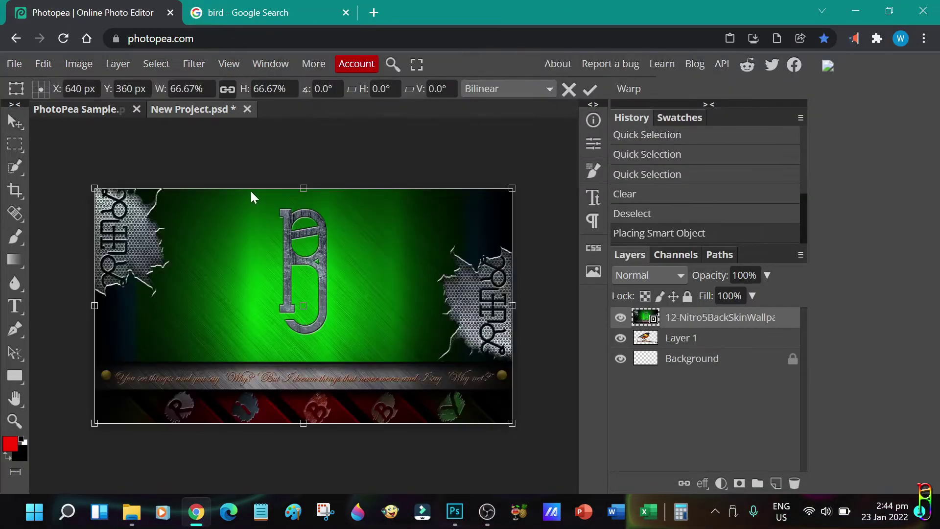
key(Return)
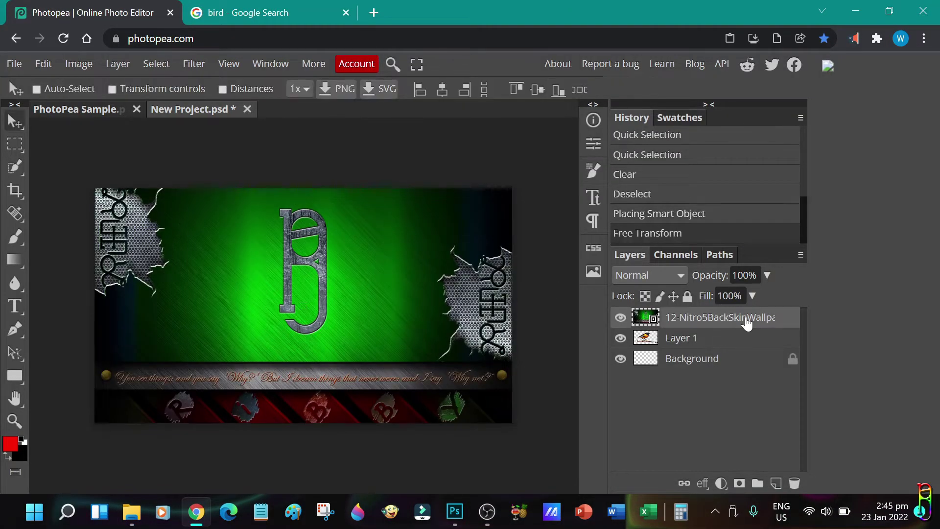
drag(742, 327, 743, 351)
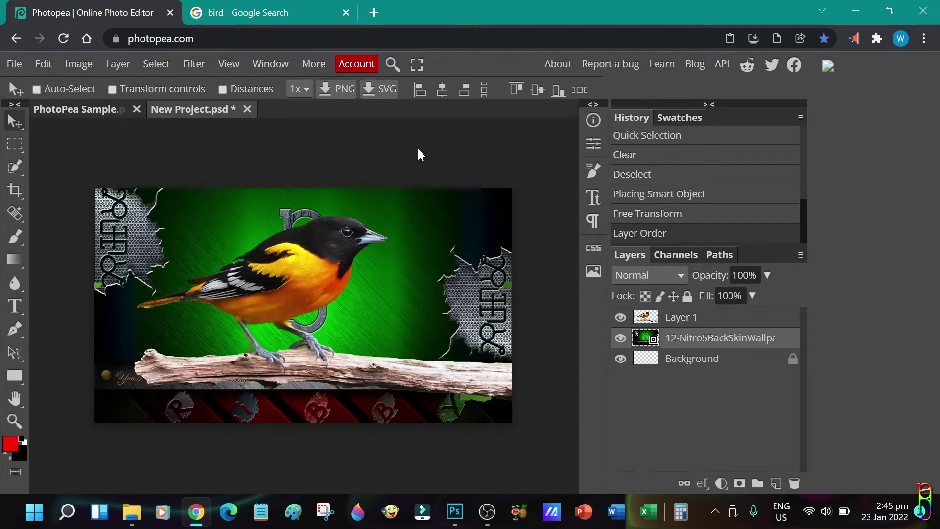
double_click(712, 326)
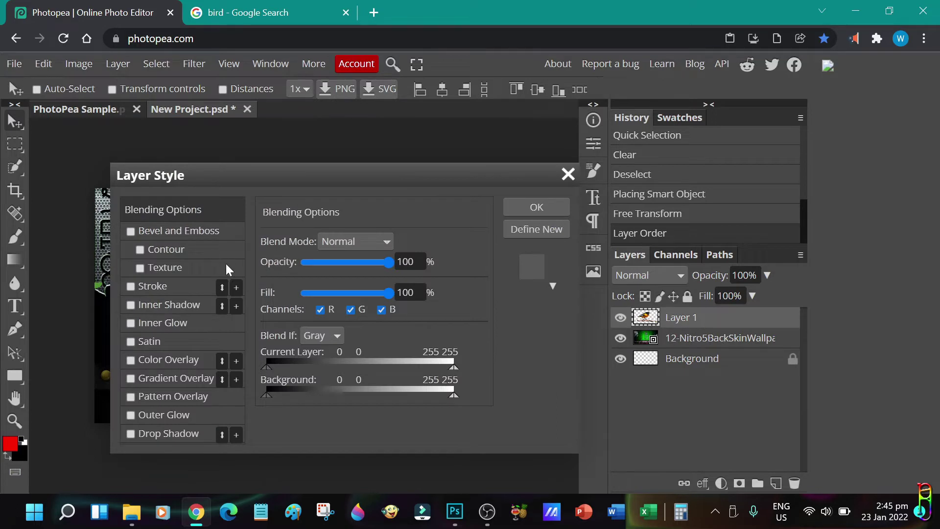
Give Layer 1 an Outer Glow, then a Drop Shadow at 57% opacity and 27 px distance
click(172, 417)
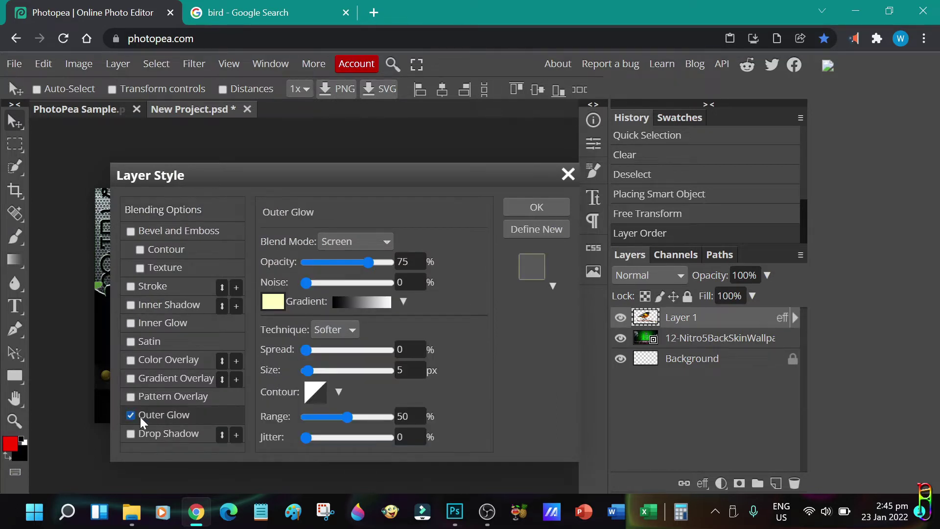
click(544, 208)
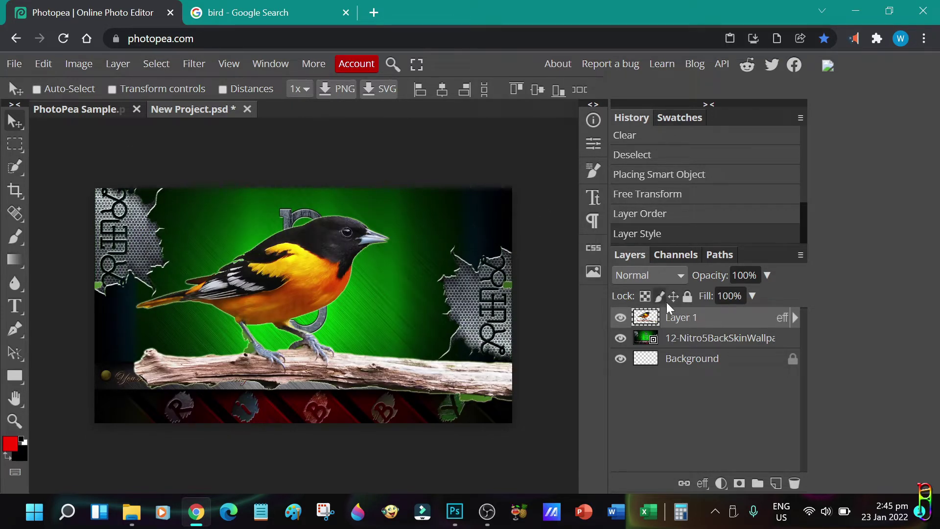
double_click(718, 325)
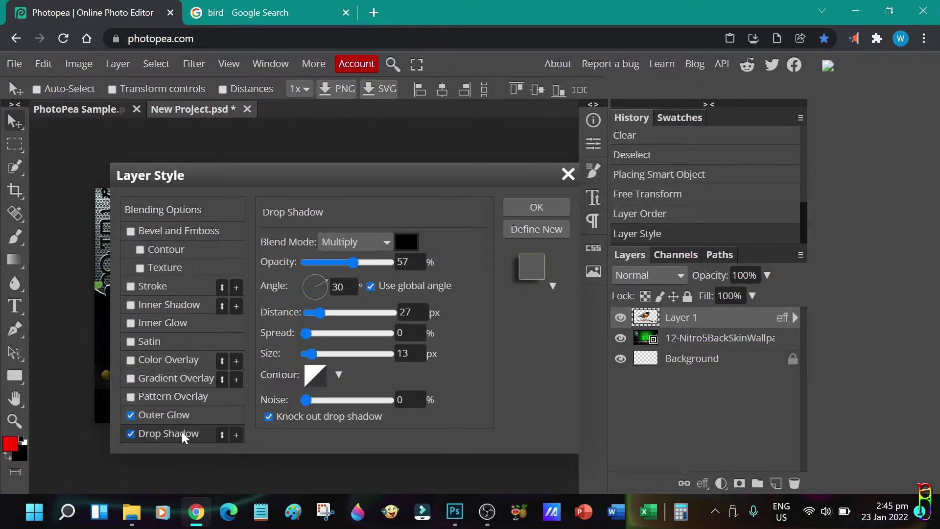
click(536, 204)
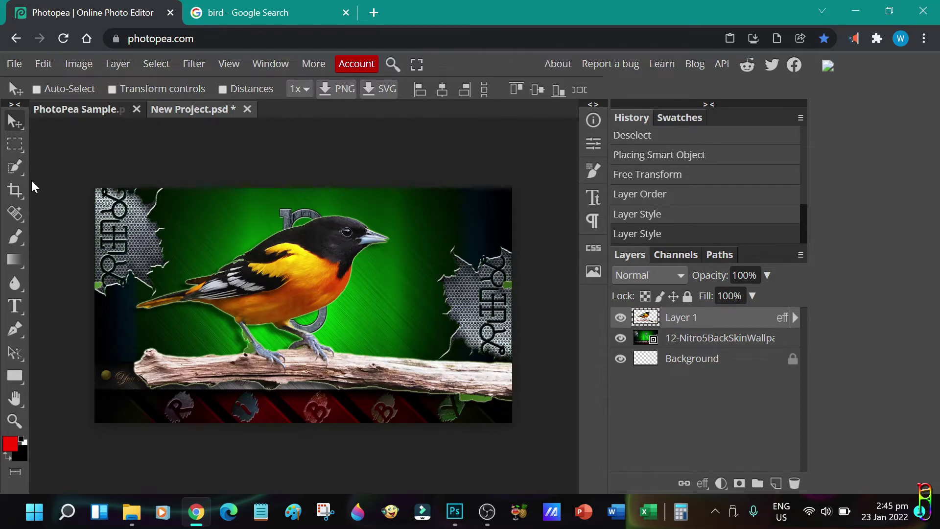
Save the document as New Project.psd using File > Save as PSD
click(15, 64)
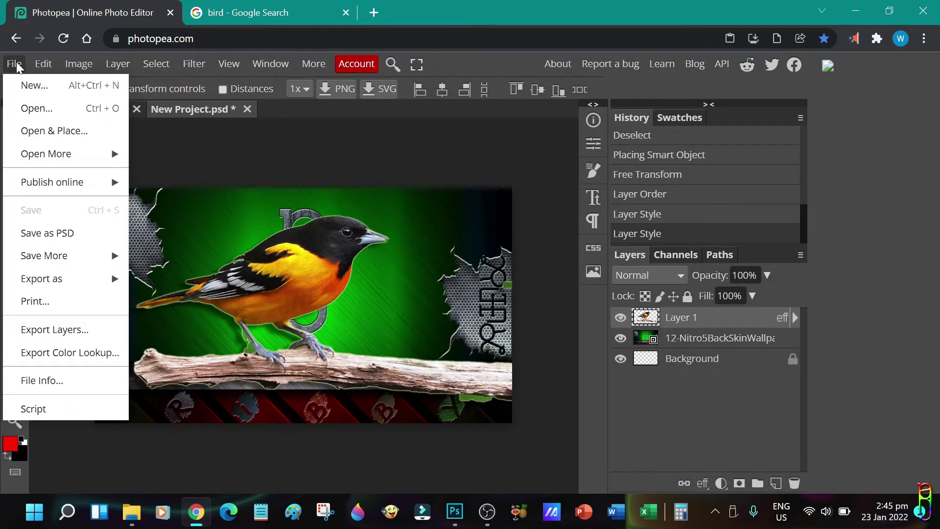
mouse_move(64, 256)
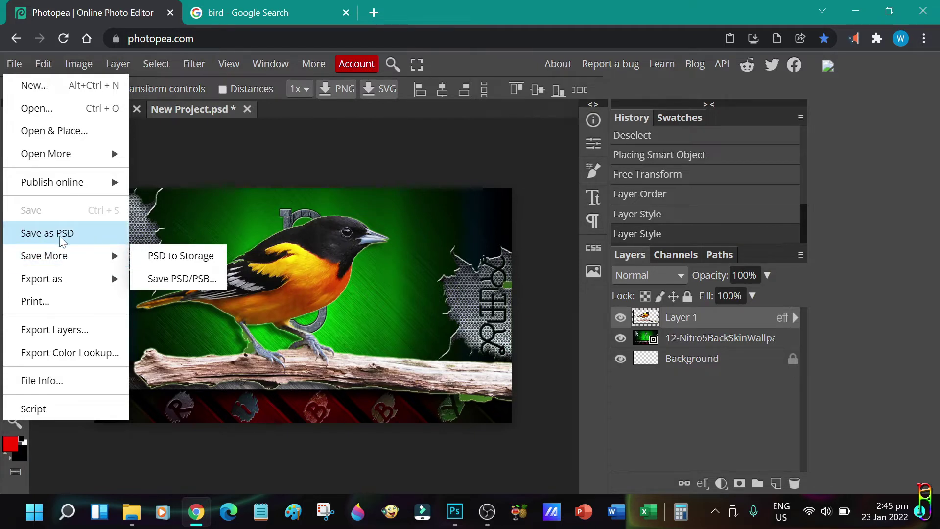
click(60, 234)
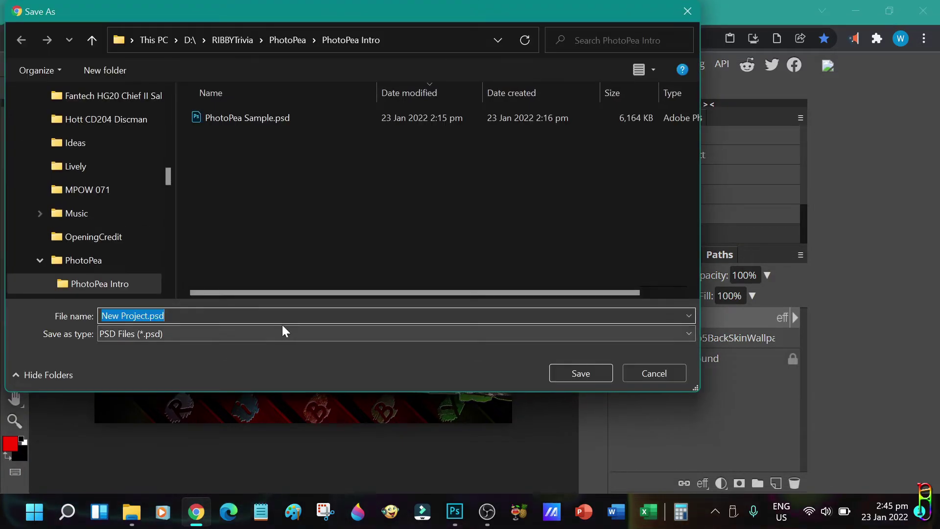
click(578, 373)
Browse the File > Export as formats, then close the menu without exporting
click(15, 63)
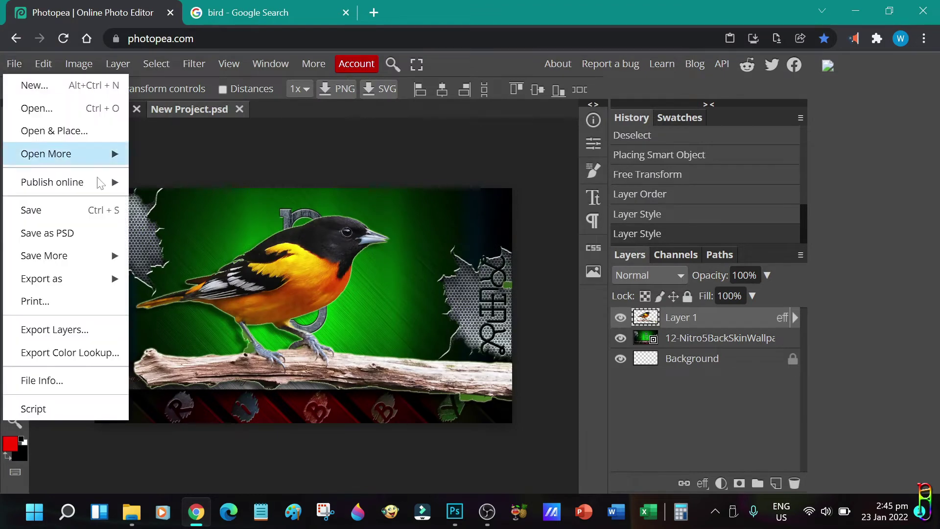
mouse_move(86, 279)
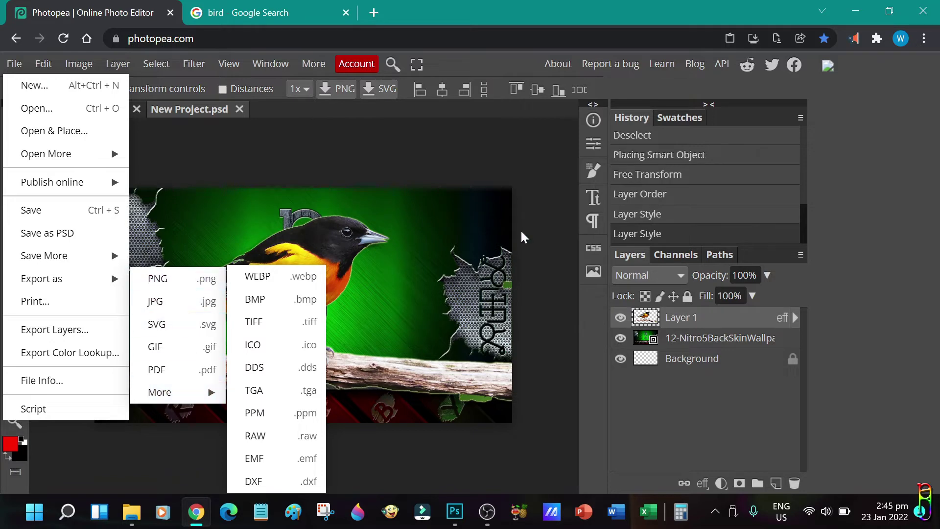
click(489, 158)
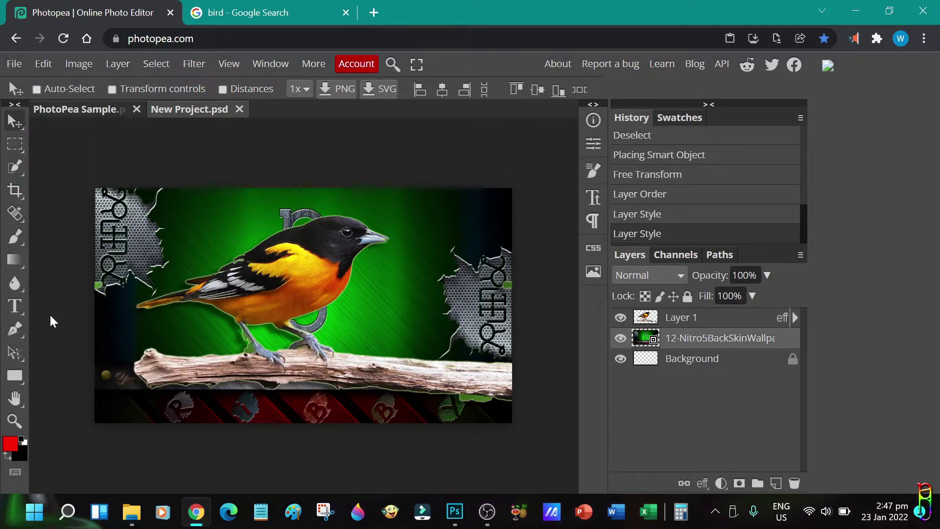
Add a red 127 px 'TESTING TEXT' text layer to the canvas
key(t)
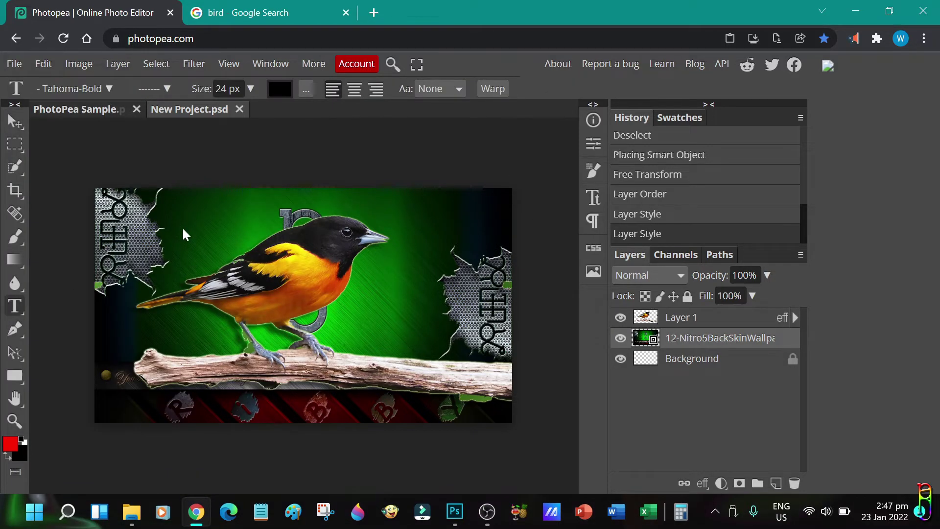
click(182, 227)
drag(250, 90, 323, 251)
click(355, 142)
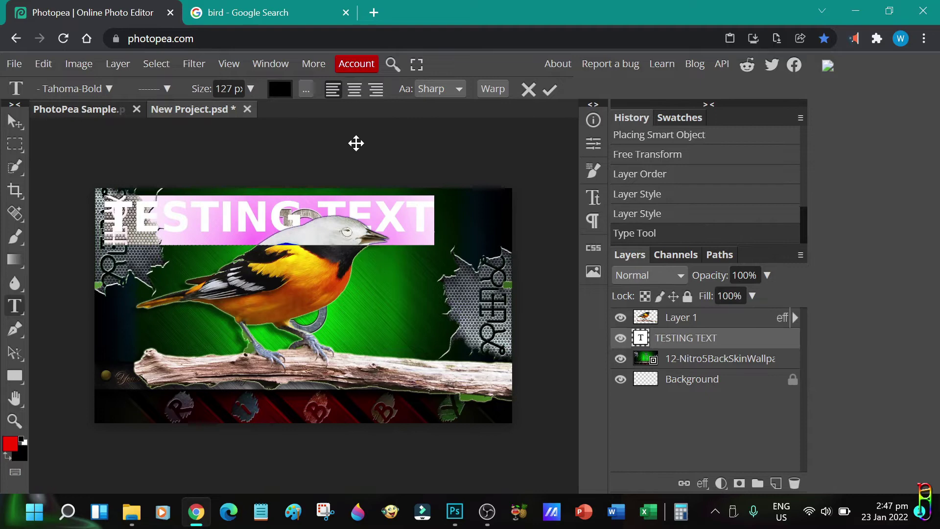
click(280, 89)
click(291, 189)
click(384, 369)
Give TESTING TEXT Bevel and Emboss and Drop Shadow layer styles, then show the font list
double_click(749, 343)
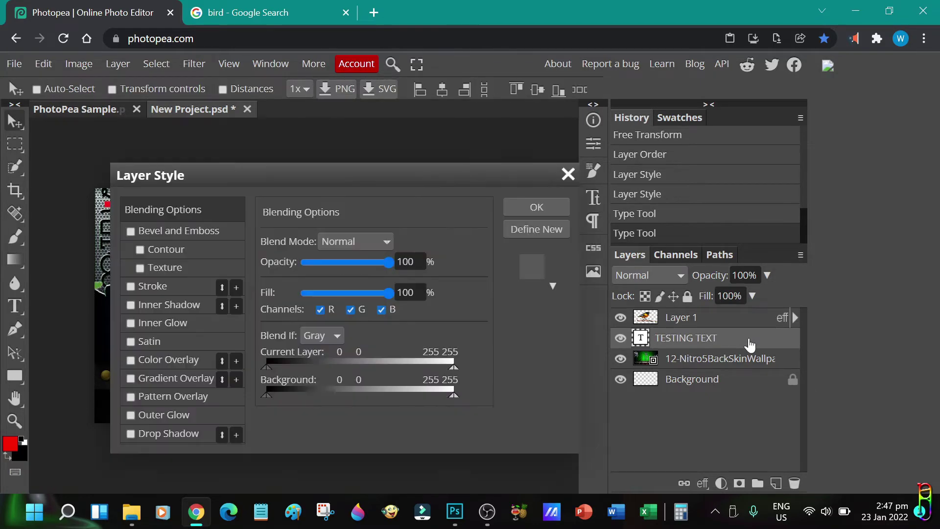
click(166, 250)
click(167, 433)
click(537, 206)
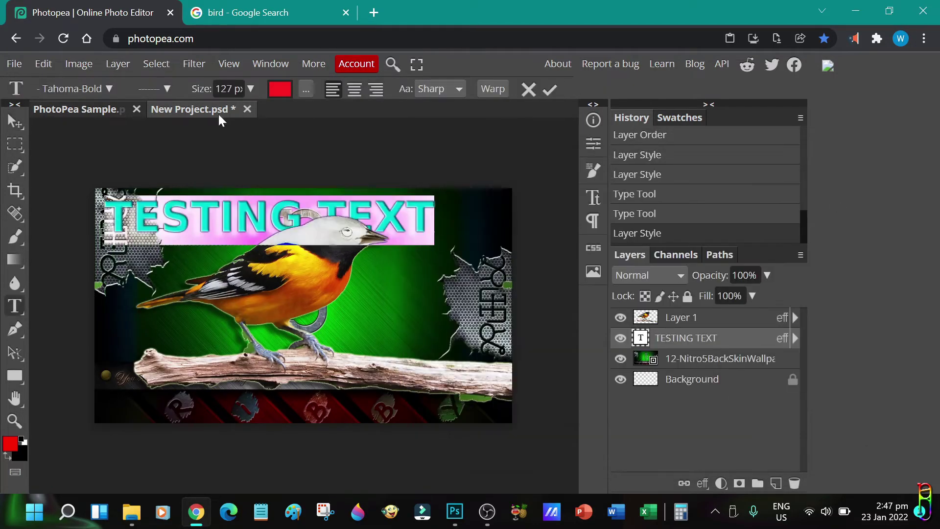
click(107, 89)
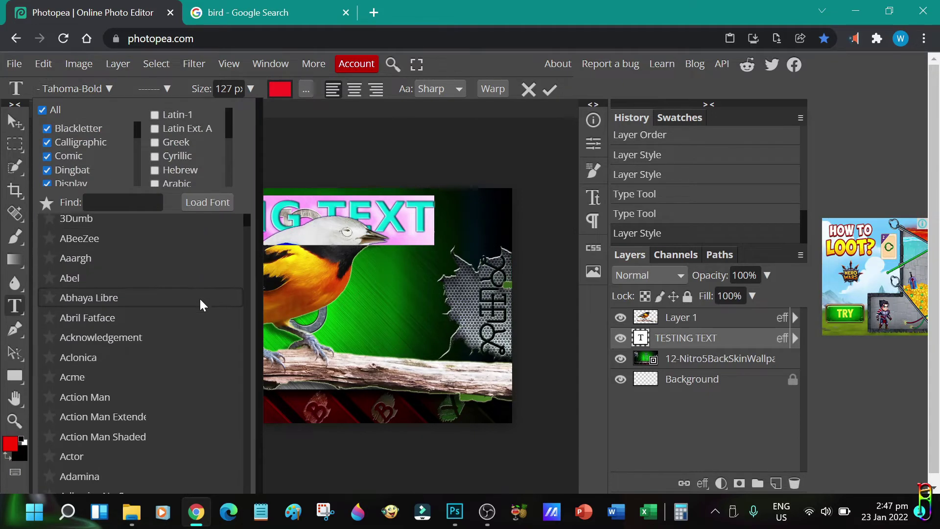
scroll(201, 299, down, 3)
scroll(190, 392, down, 3)
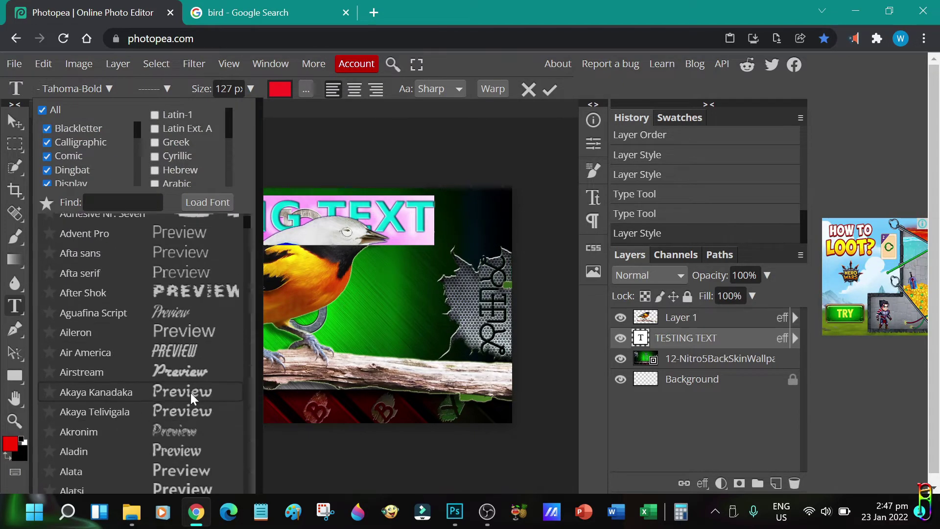
scroll(189, 392, down, 3)
scroll(190, 391, down, 5)
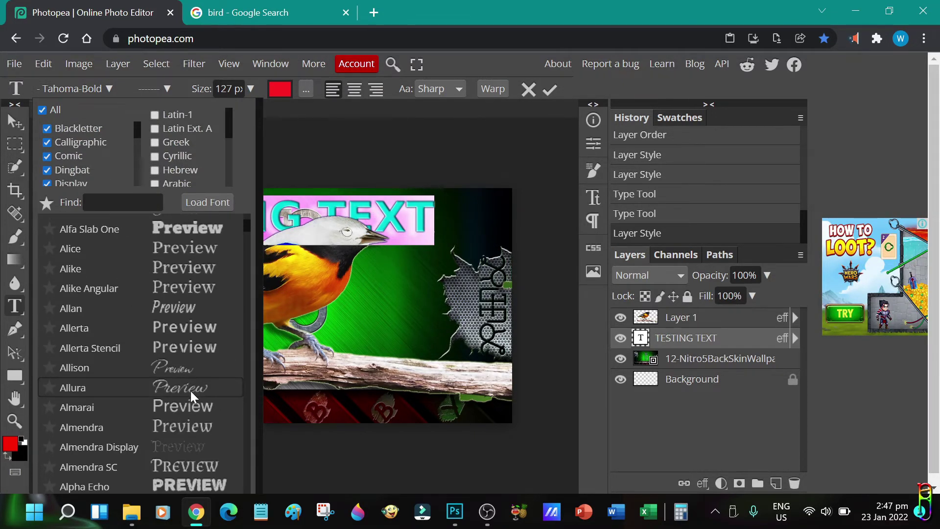
scroll(189, 391, down, 3)
scroll(190, 389, down, 5)
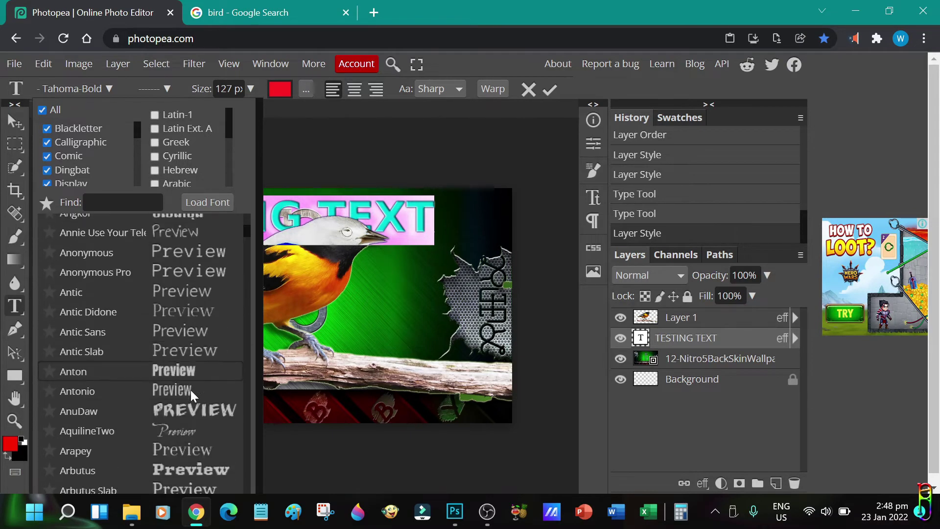
scroll(190, 389, down, 10)
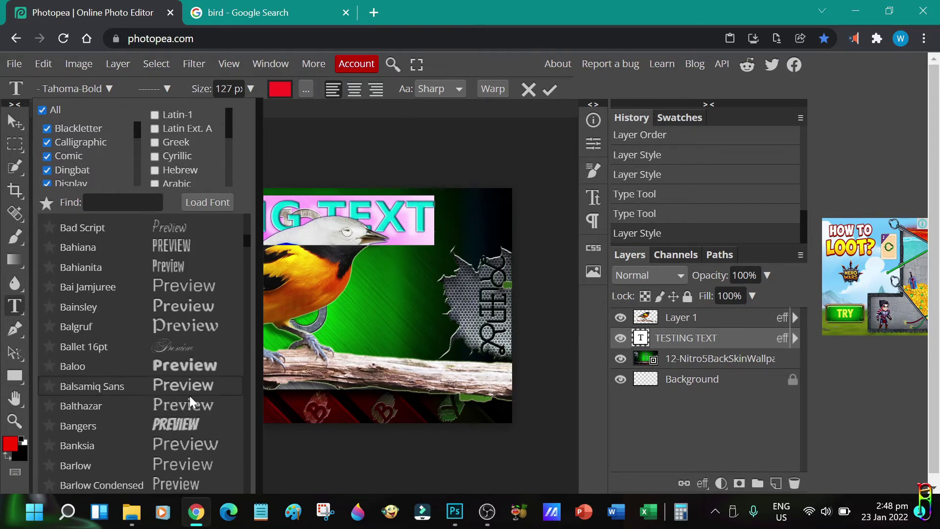
scroll(189, 395, down, 12)
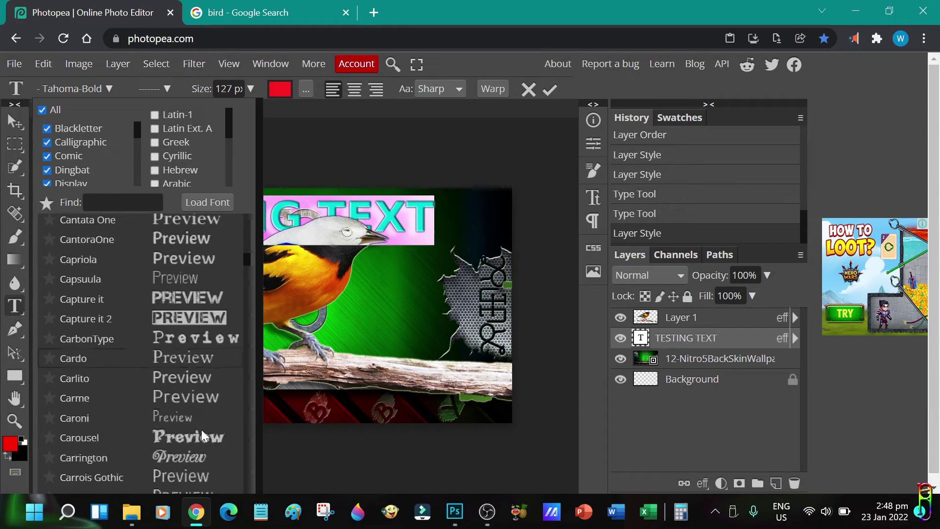
scroll(202, 427, down, 15)
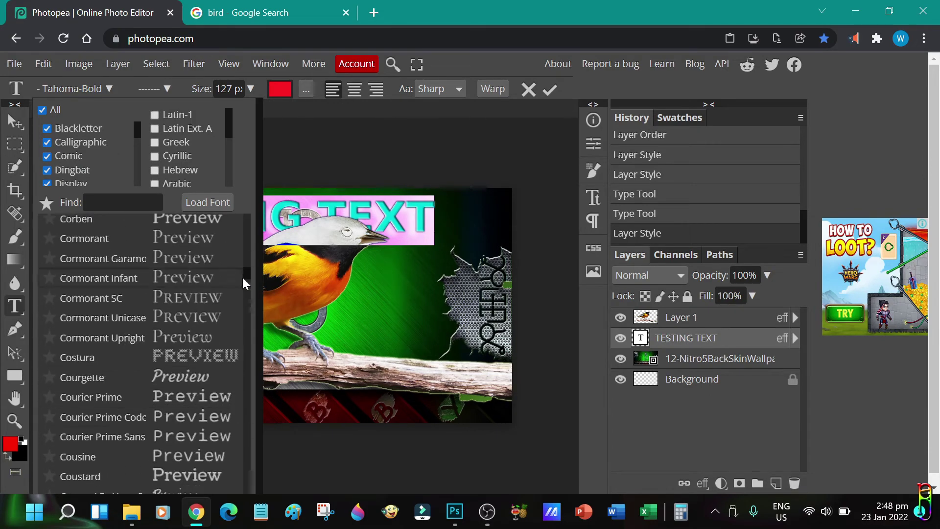
drag(244, 283, 253, 216)
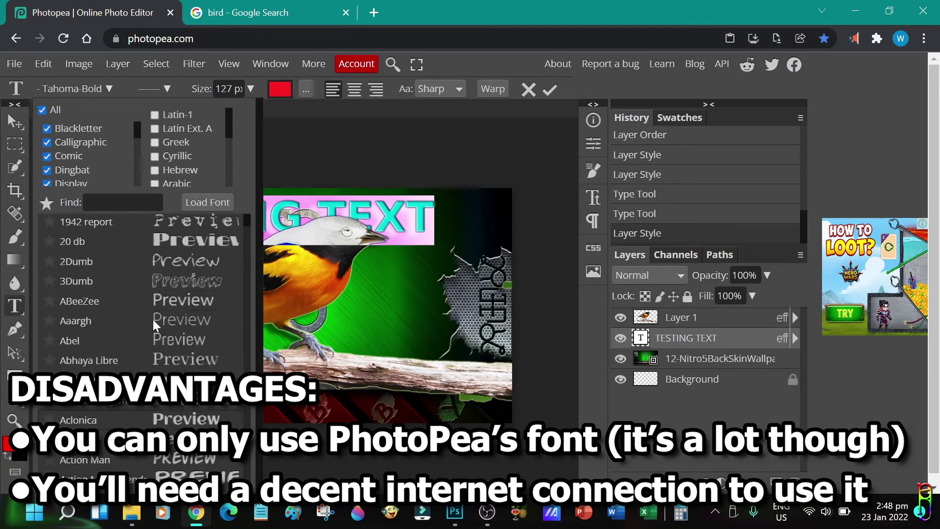
Nudge TESTING TEXT slightly right and down and save New Project.psd in Photopea
scroll(195, 301, up, 1)
click(430, 141)
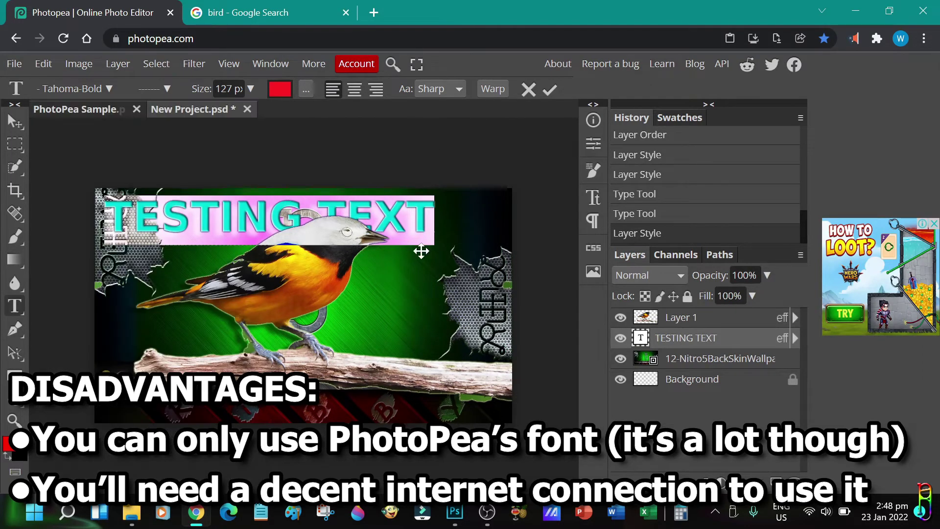
drag(421, 250, 440, 264)
click(296, 177)
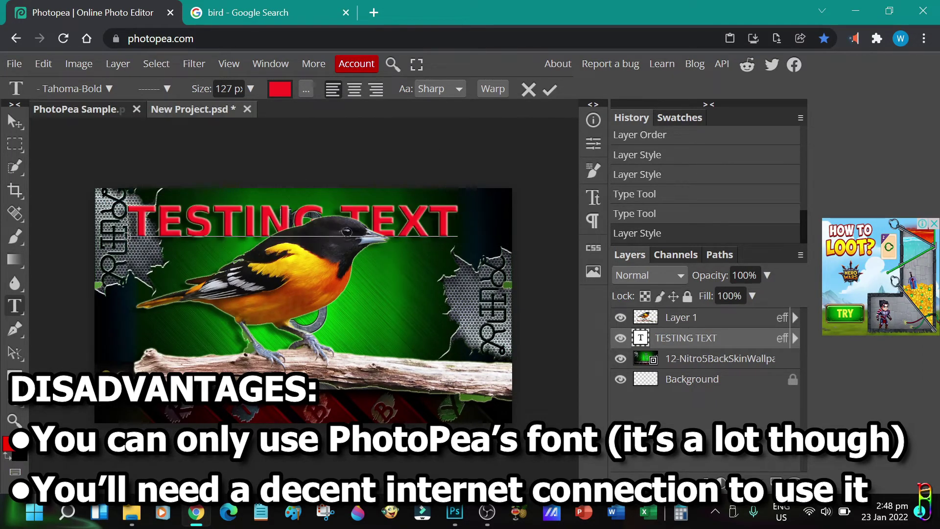
click(14, 63)
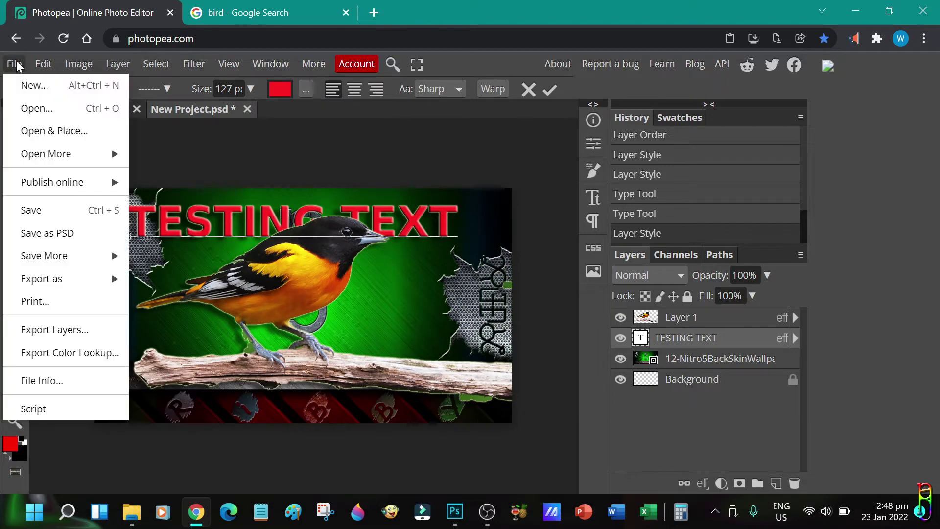
click(40, 207)
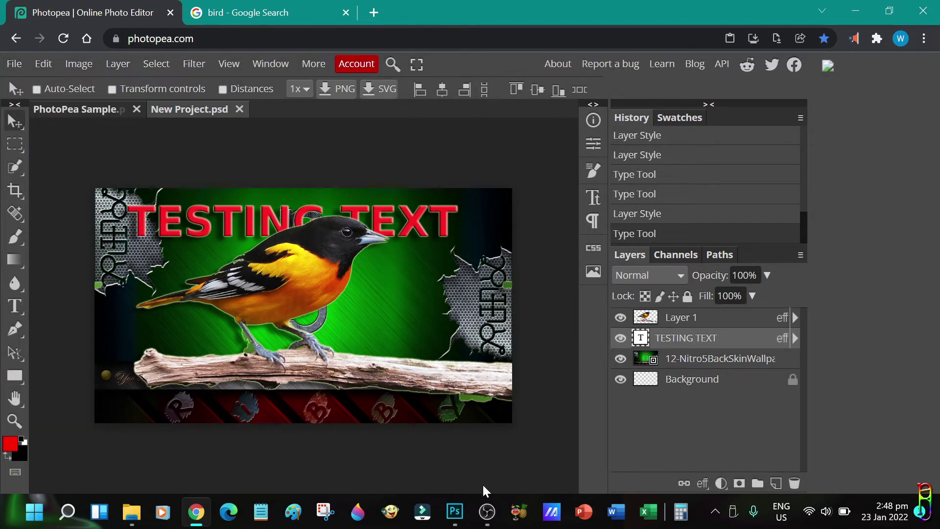
Open New Project.psd in Adobe Photoshop
click(455, 511)
click(15, 8)
click(44, 34)
double_click(188, 122)
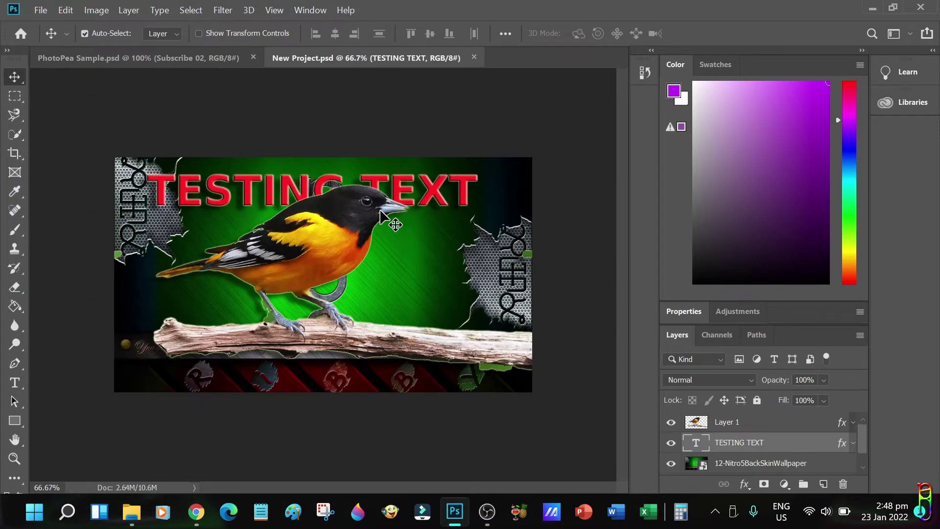
Compare New Project.psd in Photoshop with Photopea, deselecting TESTING TEXT, then return to Photopea
key(alt+Tab)
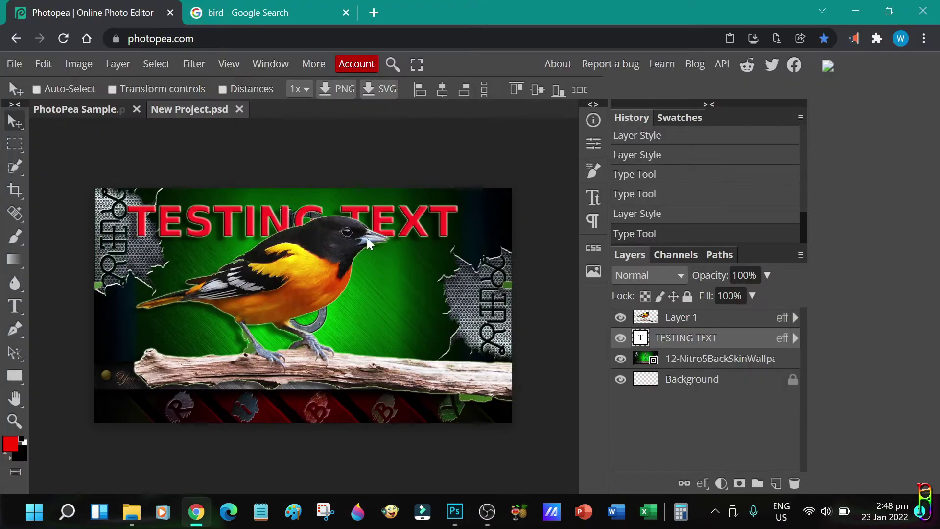
key(alt+Tab)
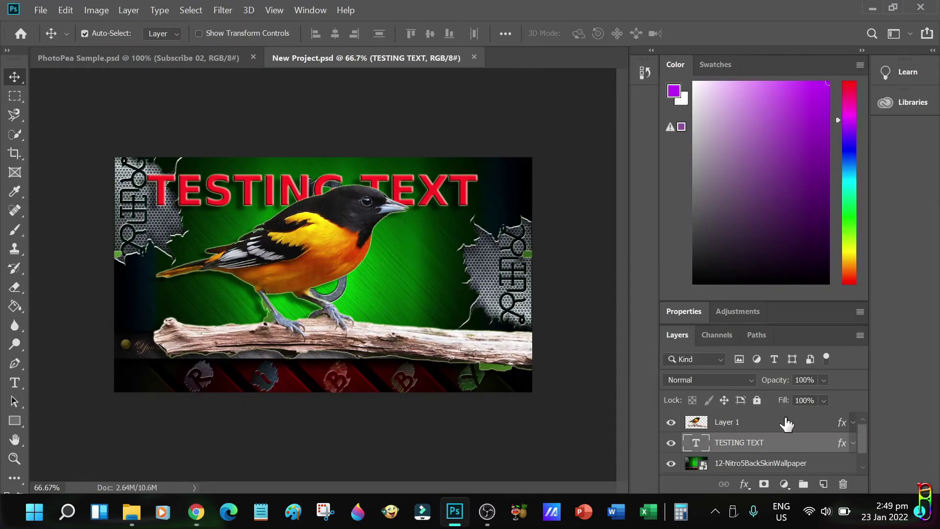
scroll(763, 446, down, 1)
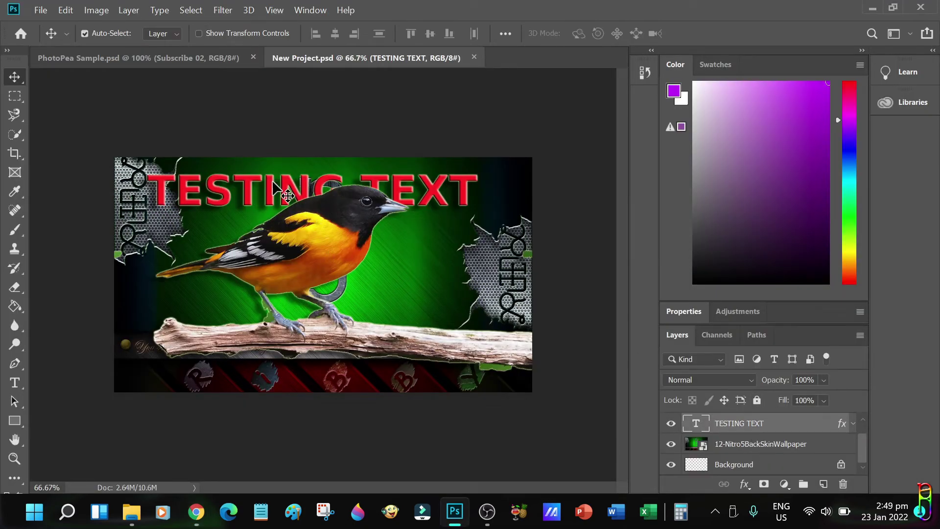
click(202, 82)
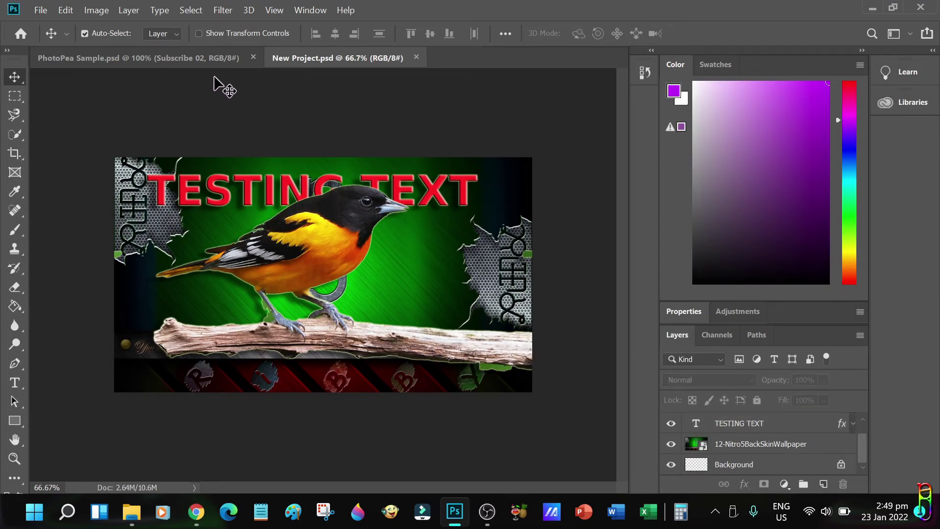
key(alt+Tab)
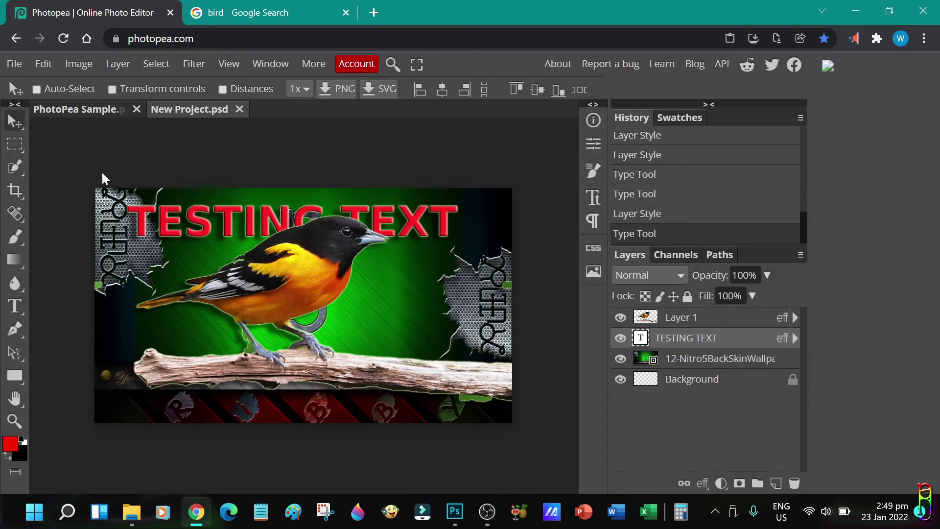
Browse Photopea's File, Image and Window menus
click(14, 64)
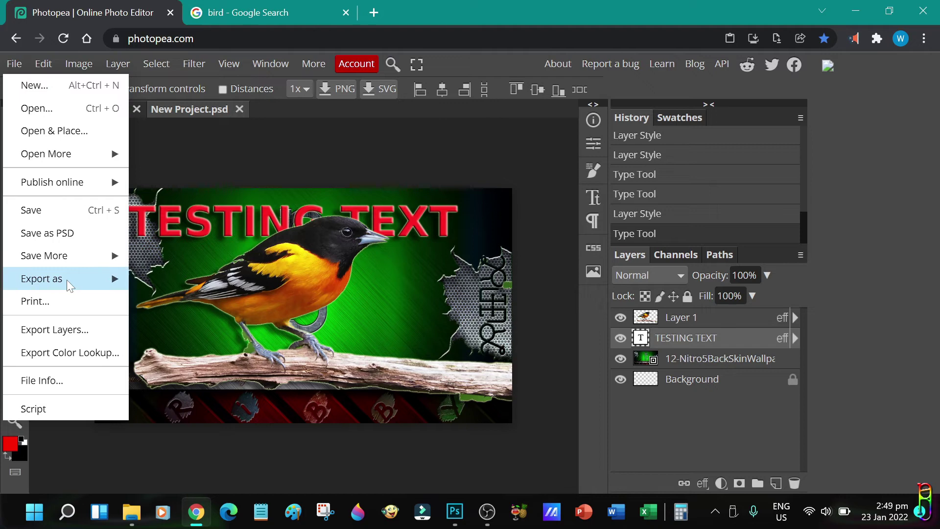
mouse_move(89, 59)
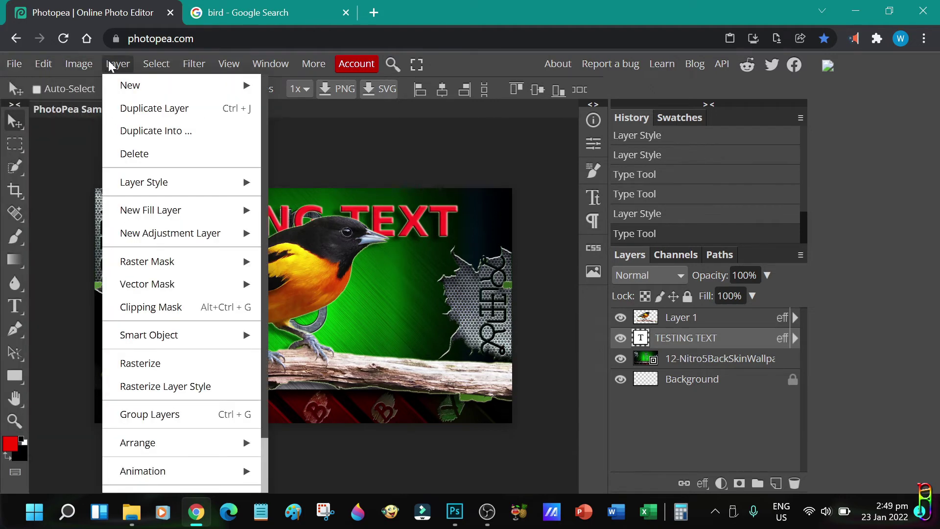
mouse_move(113, 84)
mouse_move(230, 68)
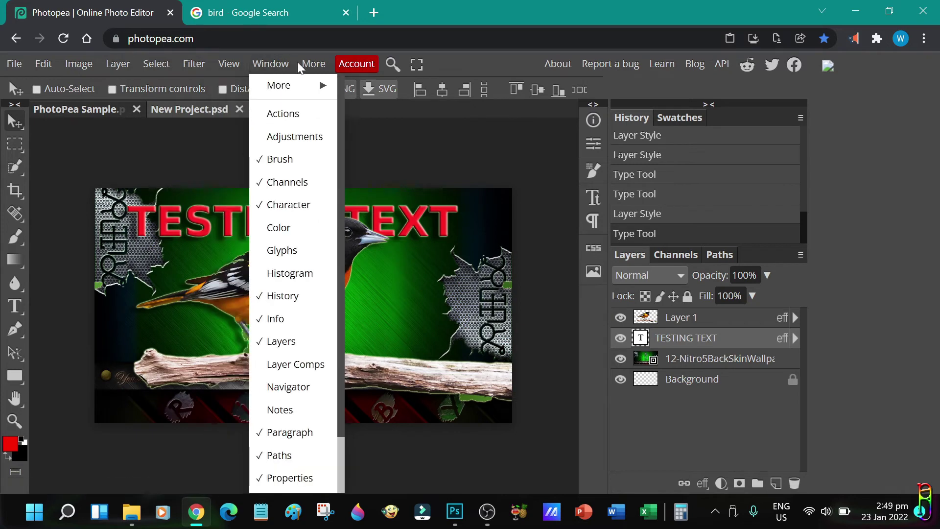
Try the Quick Selection, Spot Healing, Crop, Text, Path Selection and Hand tools
click(19, 165)
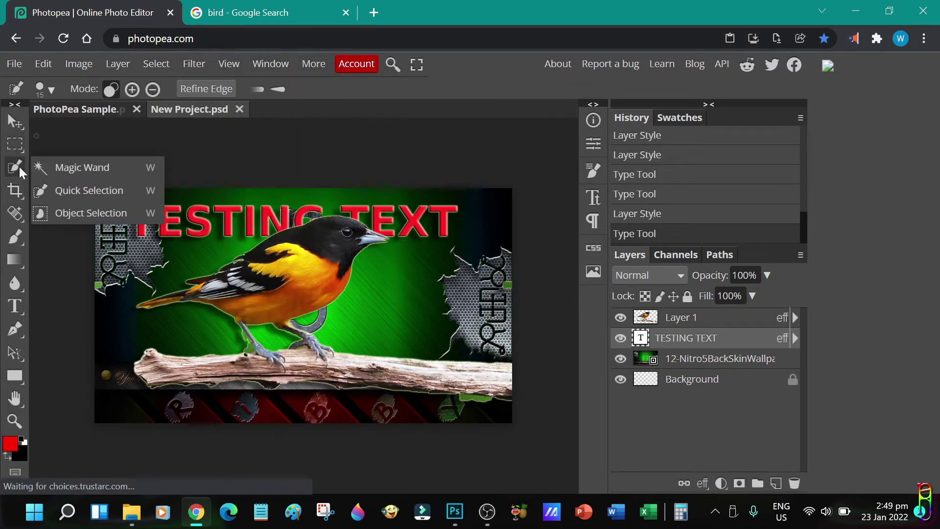
click(20, 215)
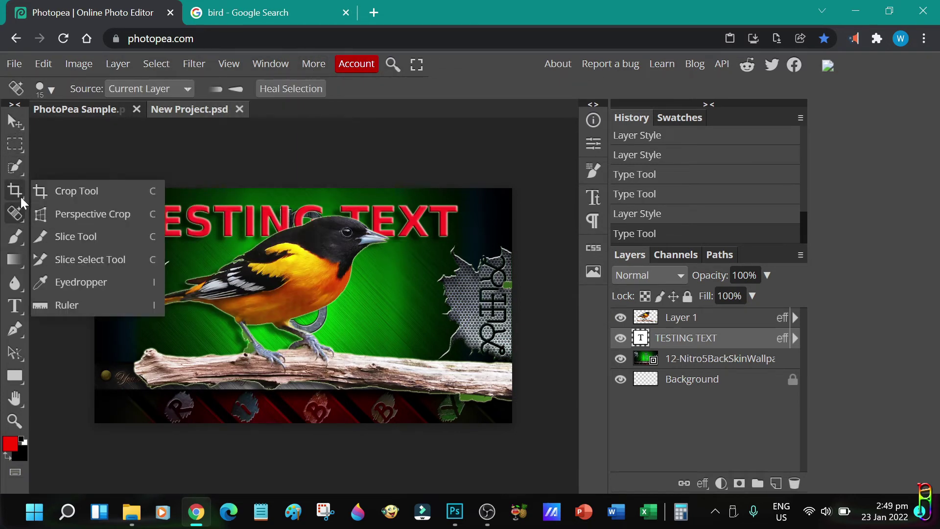
click(19, 195)
click(19, 318)
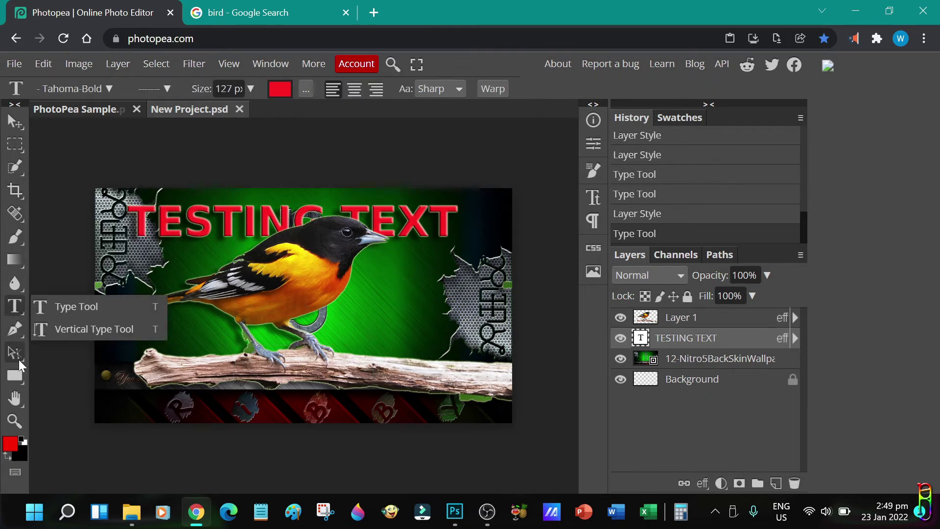
click(32, 366)
click(23, 405)
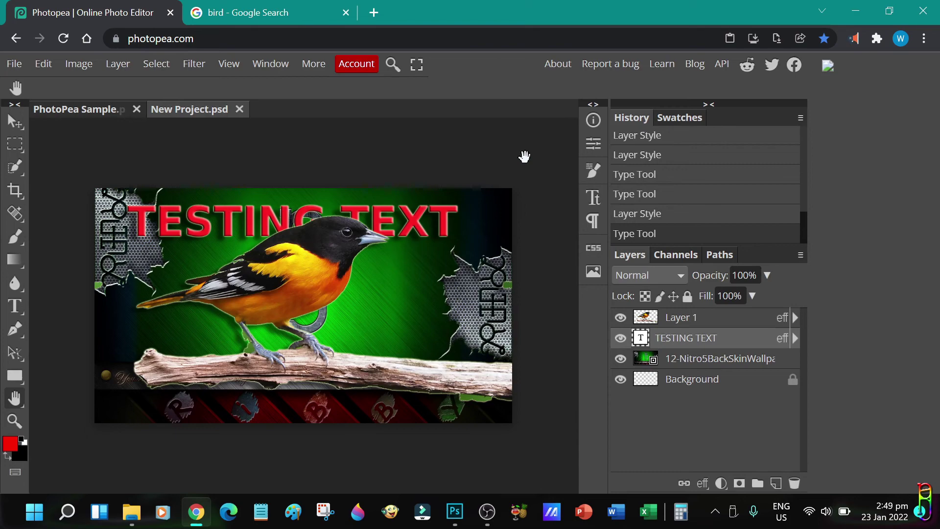
Switch between document tabs, ending on PhotoPea Sample
click(90, 112)
click(181, 112)
click(110, 115)
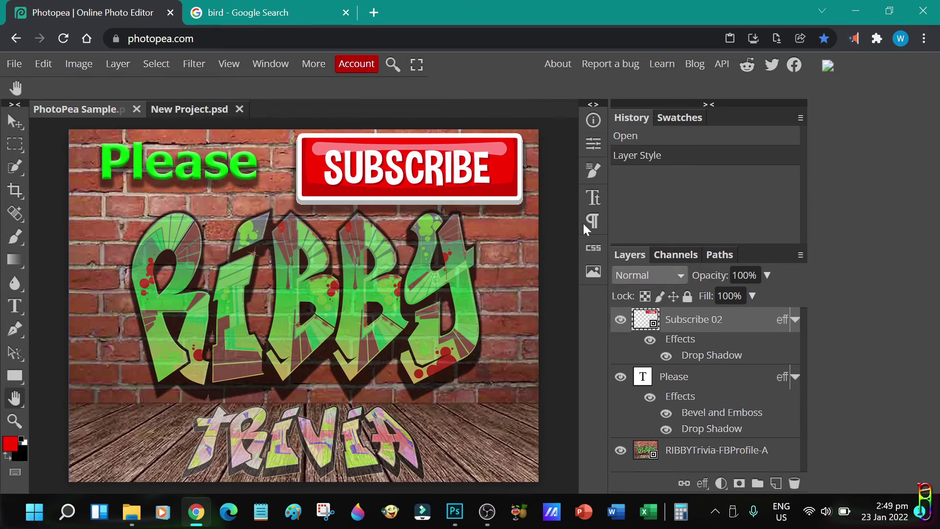
Close the 'bird - Google Search' Chrome tab, leaving only Photopea open
click(201, 111)
click(108, 113)
key(alt+Tab)
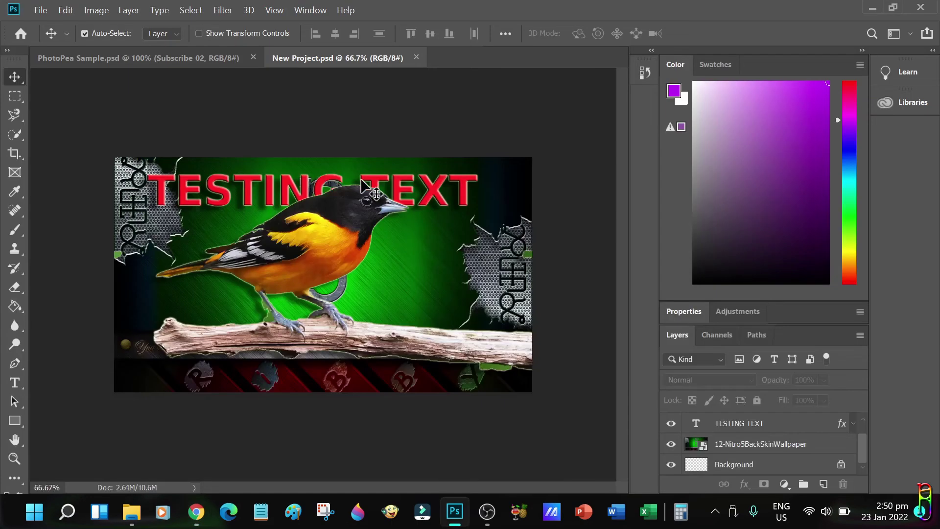
key(alt+Tab)
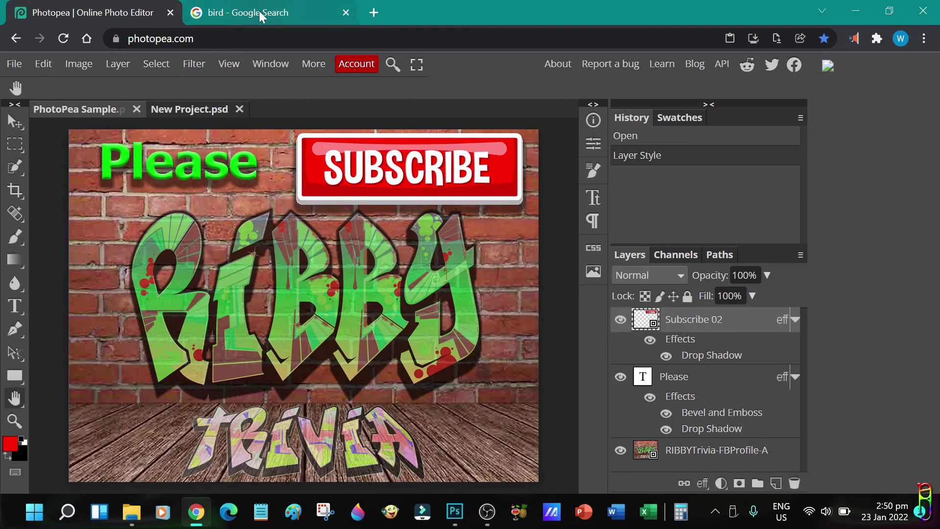
click(223, 14)
click(346, 12)
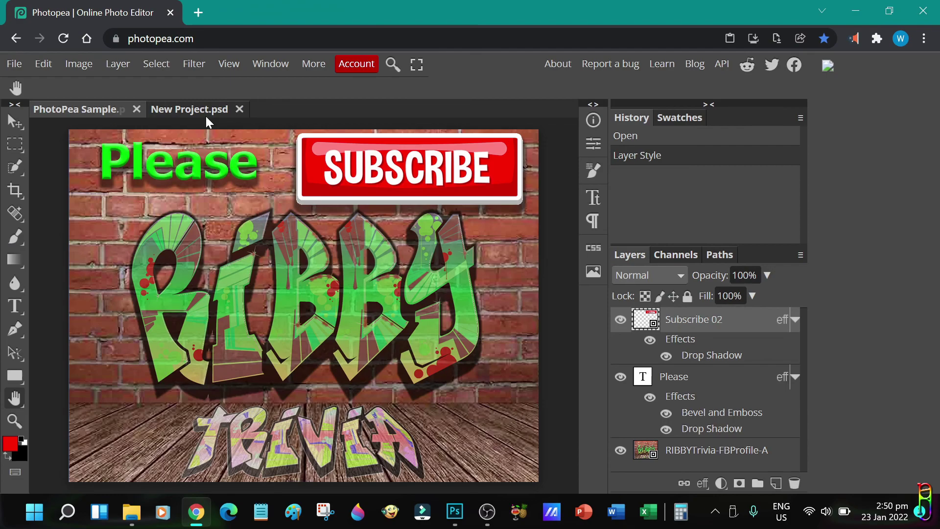